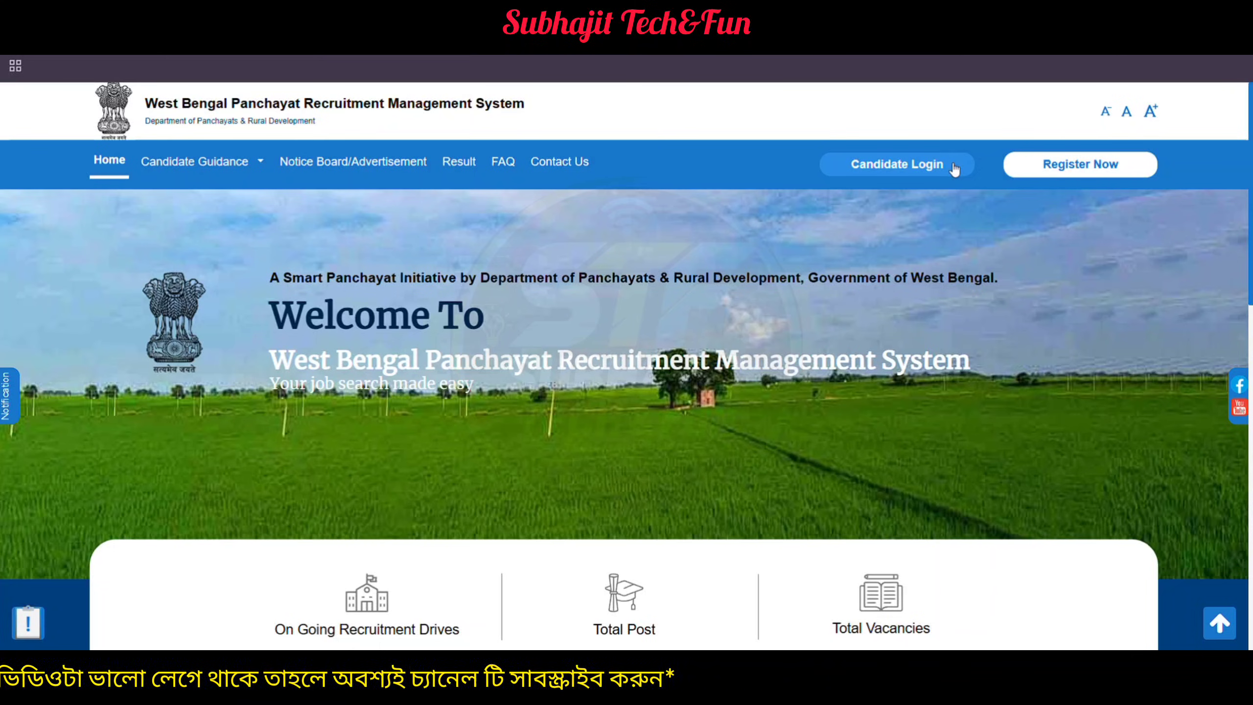
# Step: Open the new candidate registration form, dismiss the important instruction notice and look over the form's fields
pyautogui.click(1076, 166)
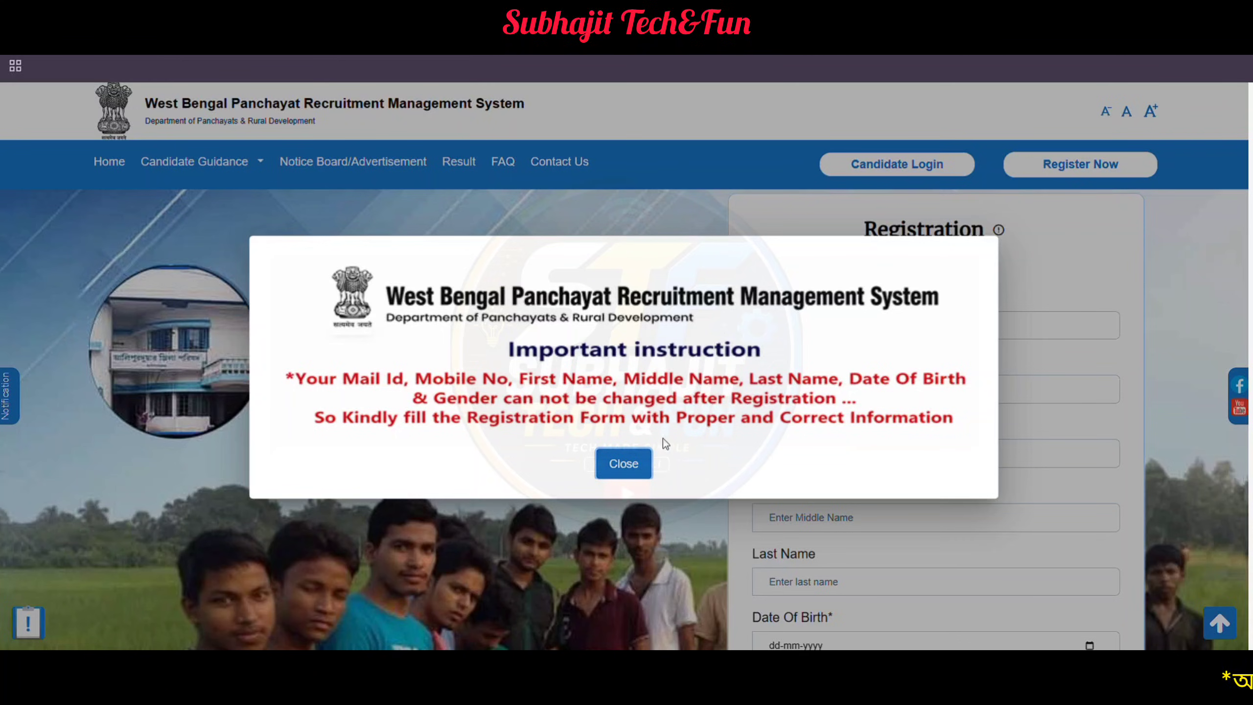
pyautogui.click(638, 464)
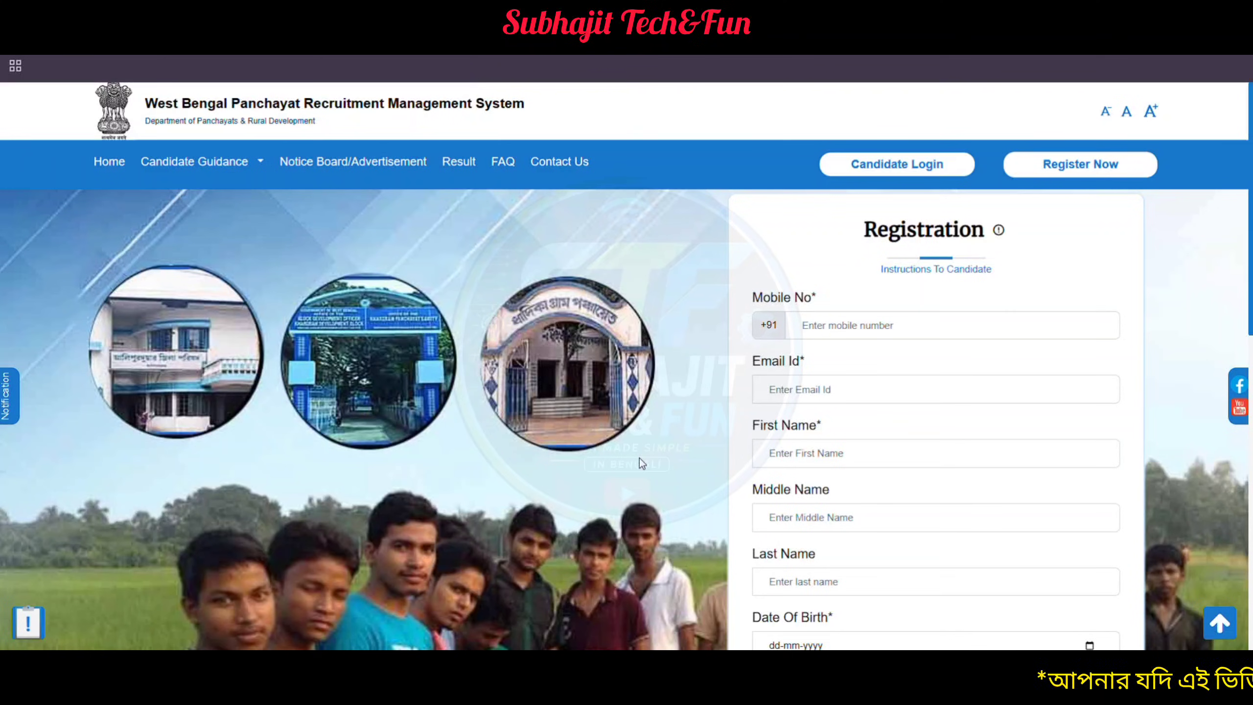
pyautogui.scroll(-2, 639, 458)
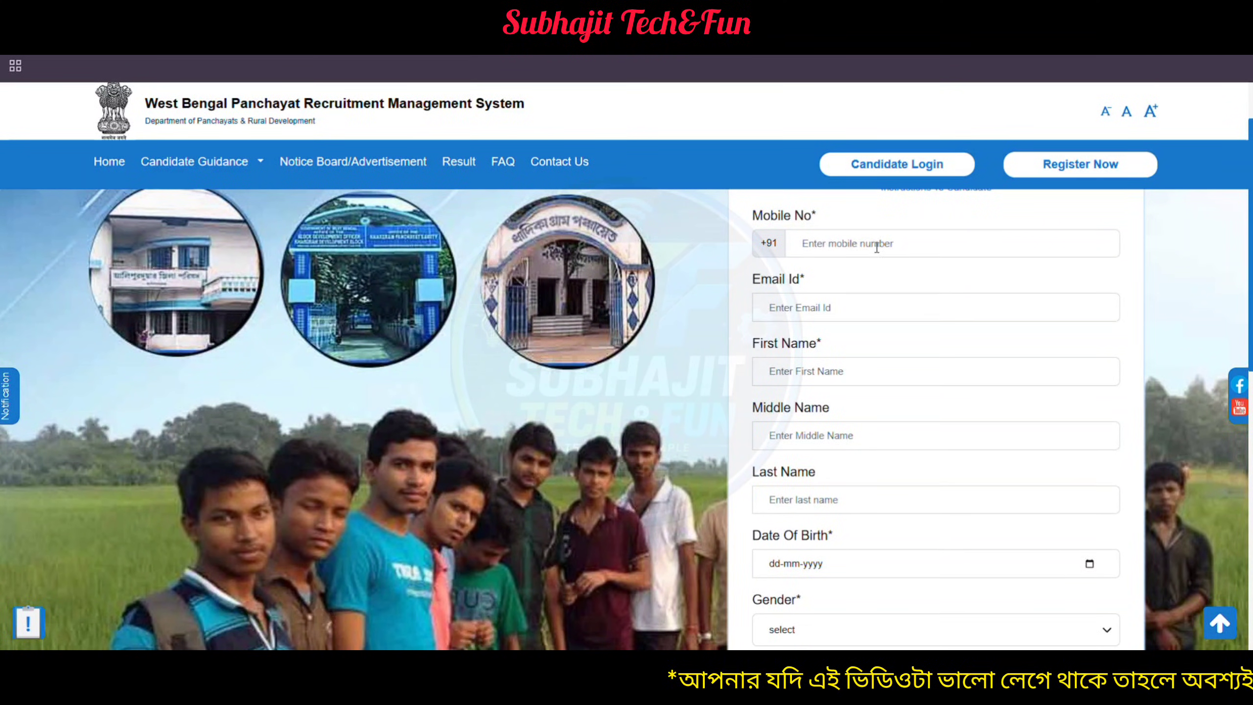
pyautogui.scroll(-2, 833, 277)
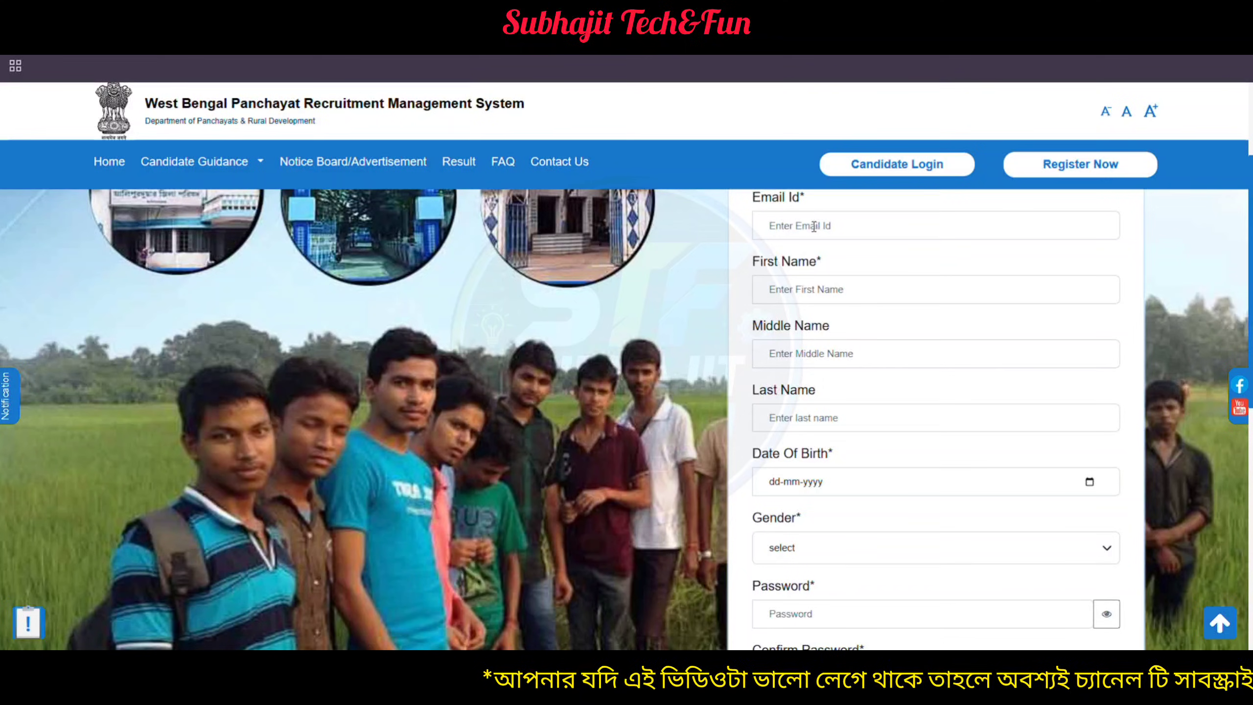
pyautogui.scroll(2, 810, 230)
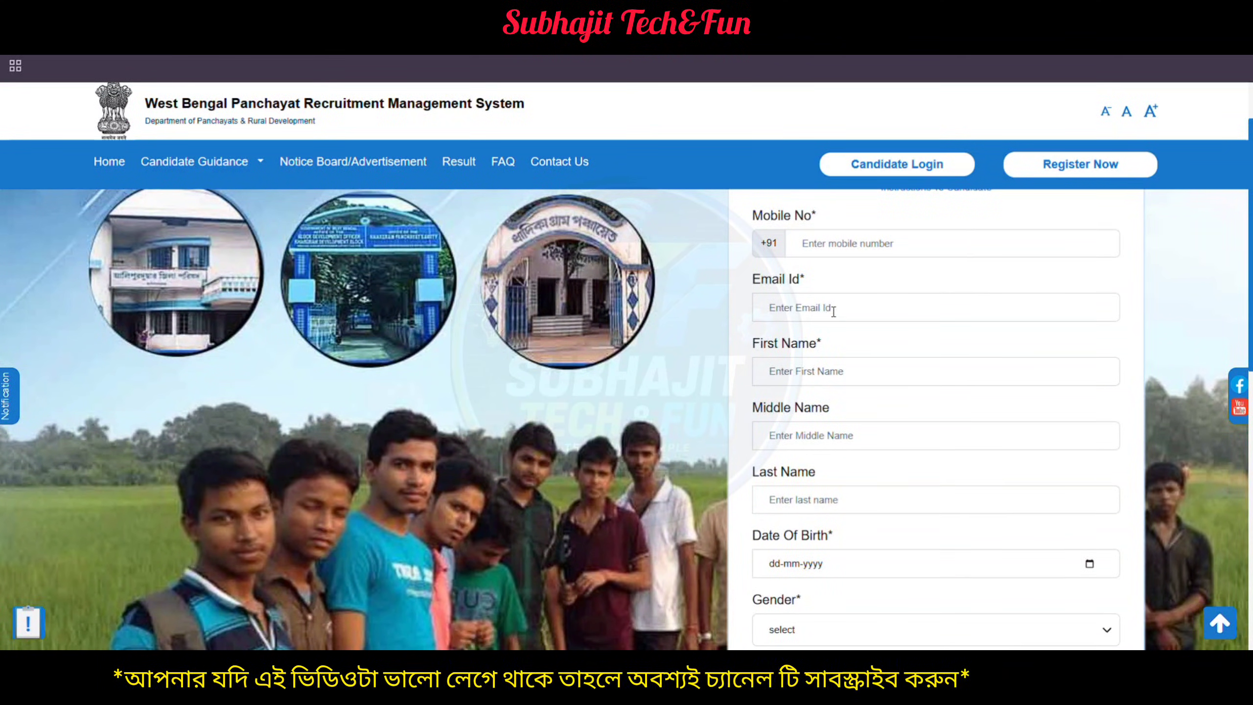
pyautogui.scroll(-2, 819, 321)
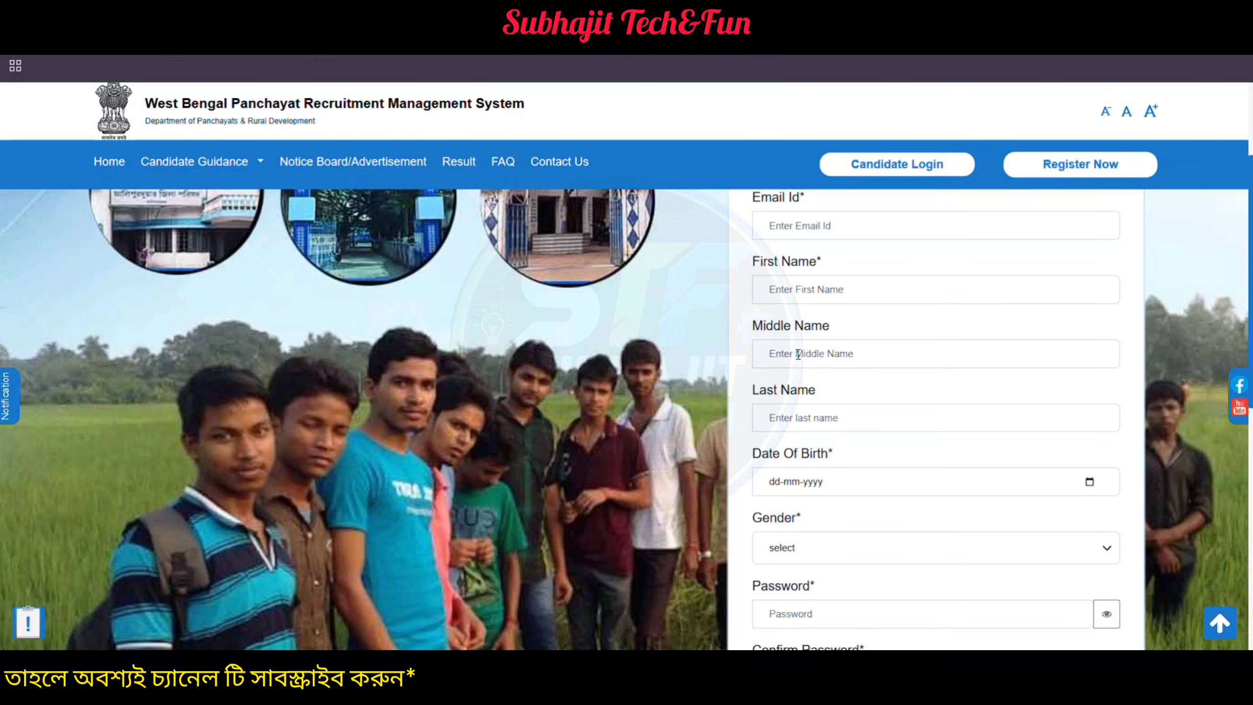
pyautogui.scroll(-2, 804, 415)
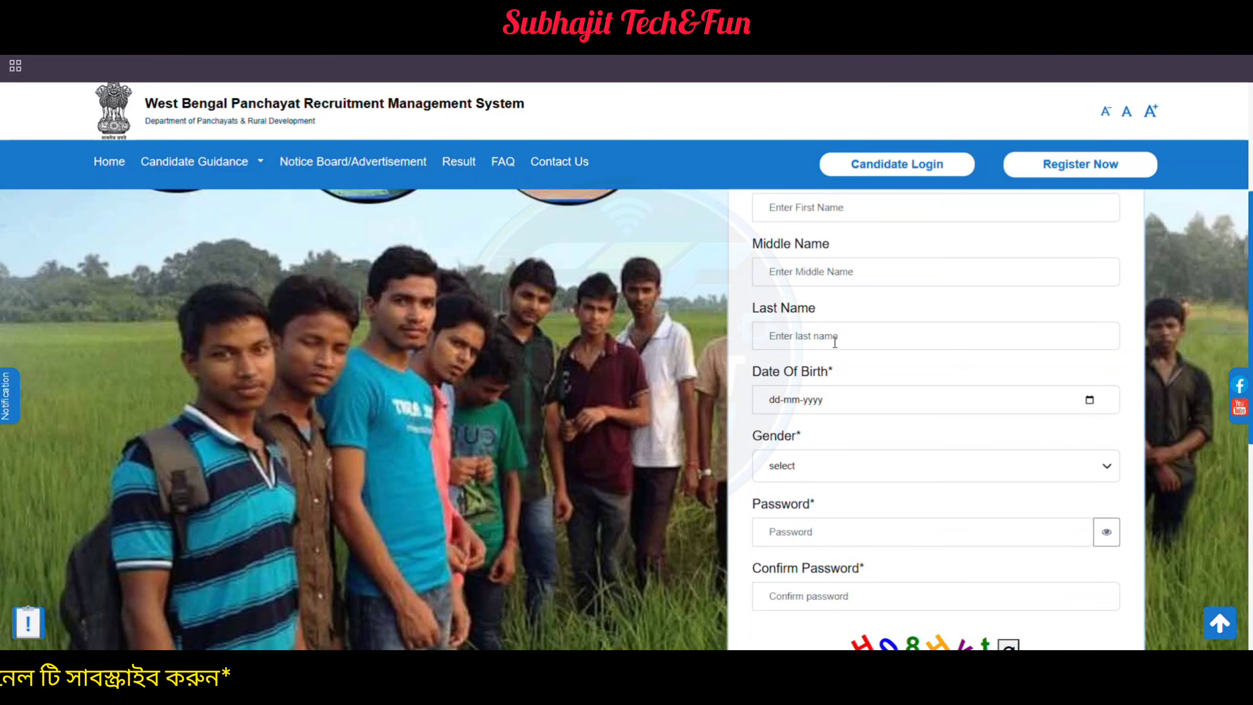
pyautogui.scroll(-2, 819, 345)
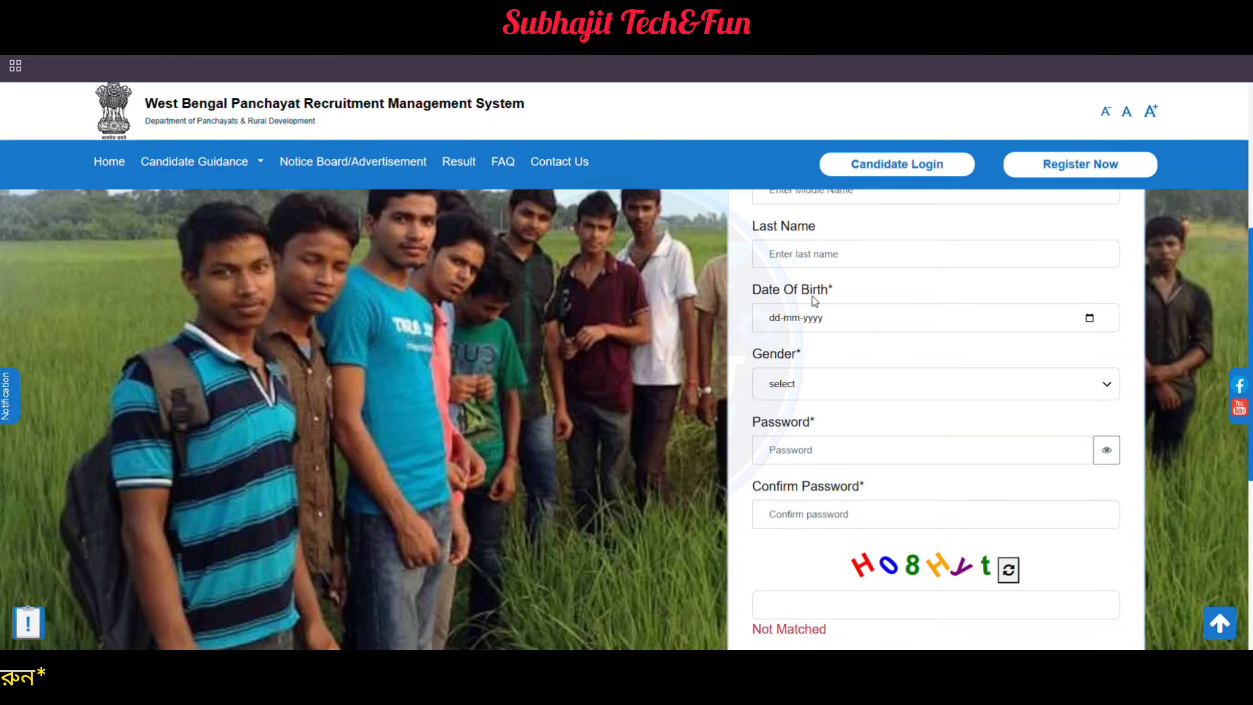
# Step: Fill in the candidate's date of birth and set the gender to Male in the registration form
pyautogui.click(1089, 318)
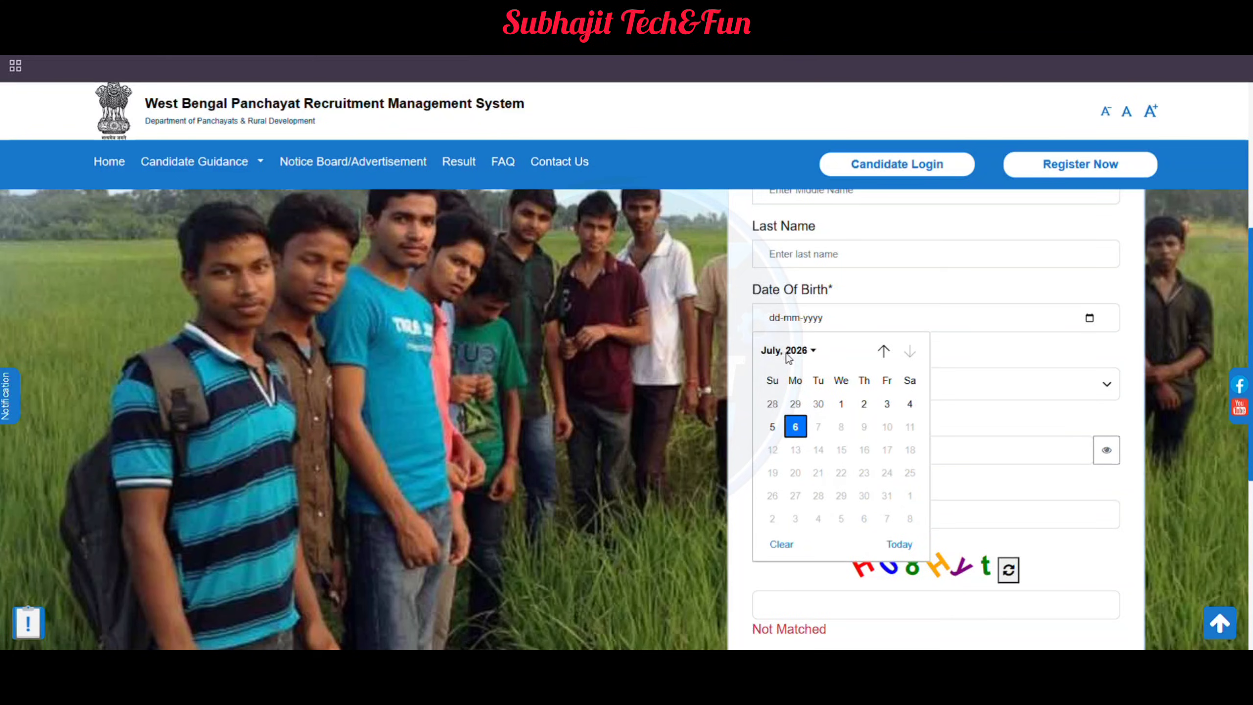
pyautogui.click(810, 355)
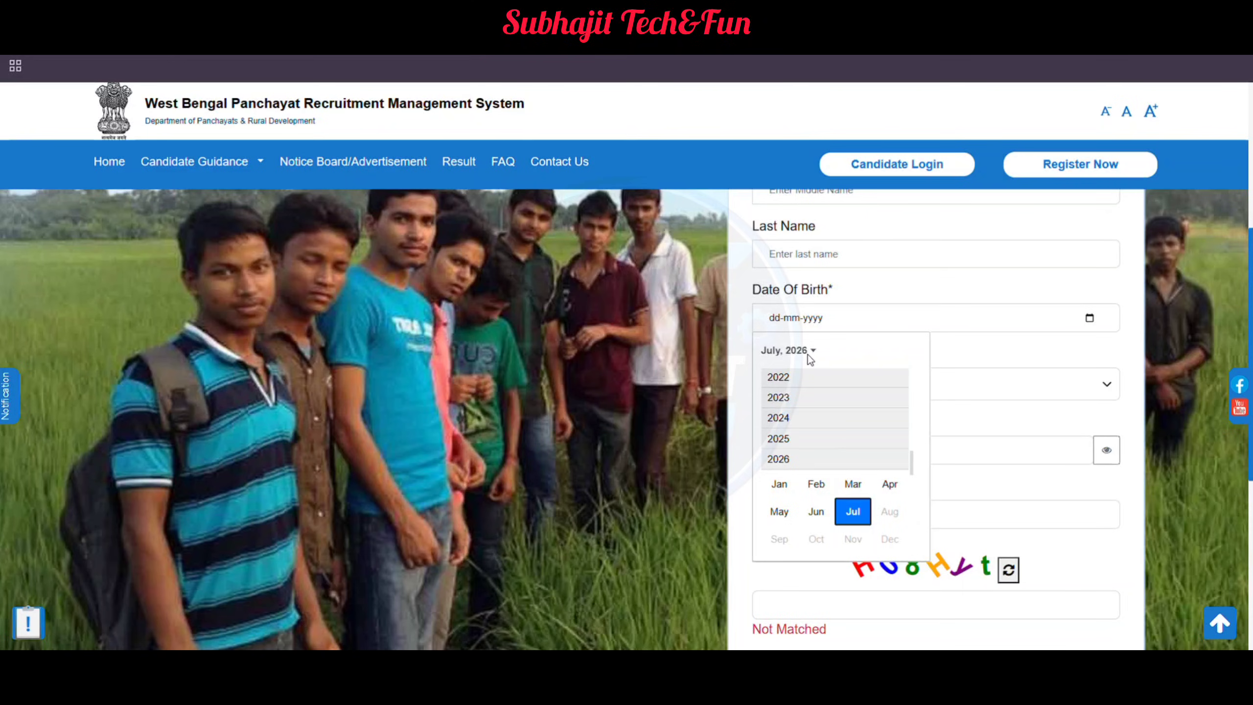
pyautogui.scroll(3, 805, 396)
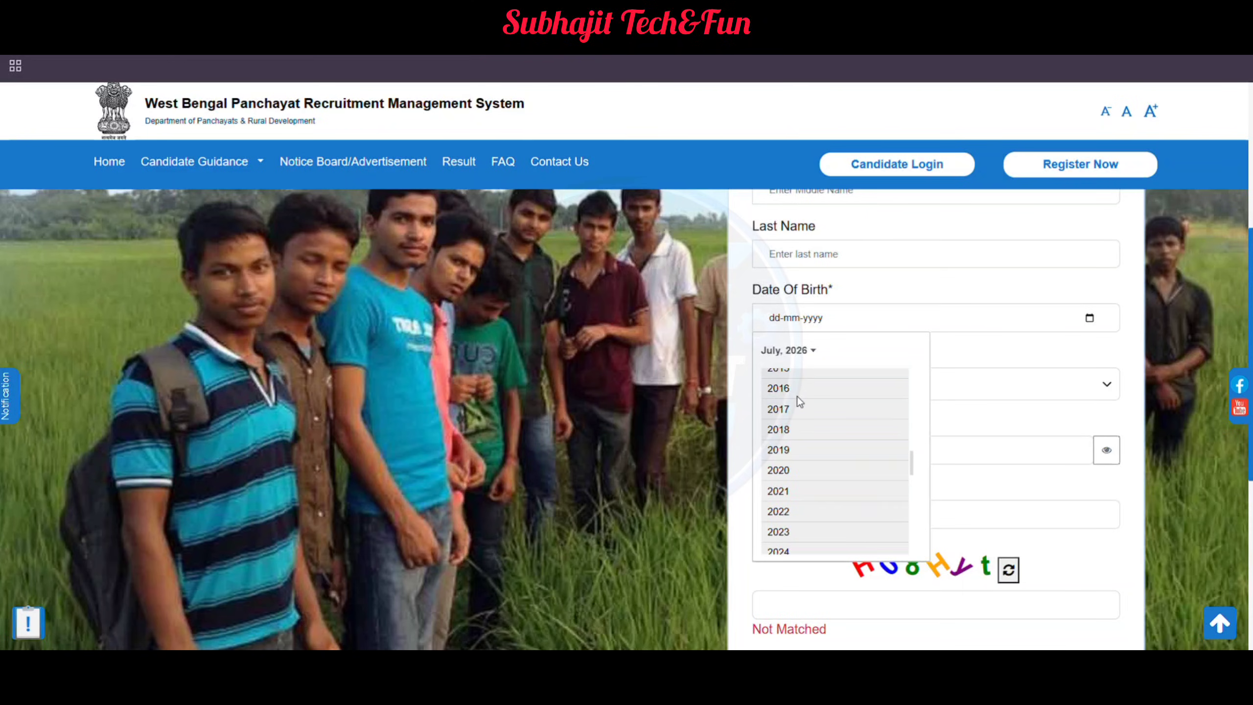
pyautogui.scroll(5, 797, 396)
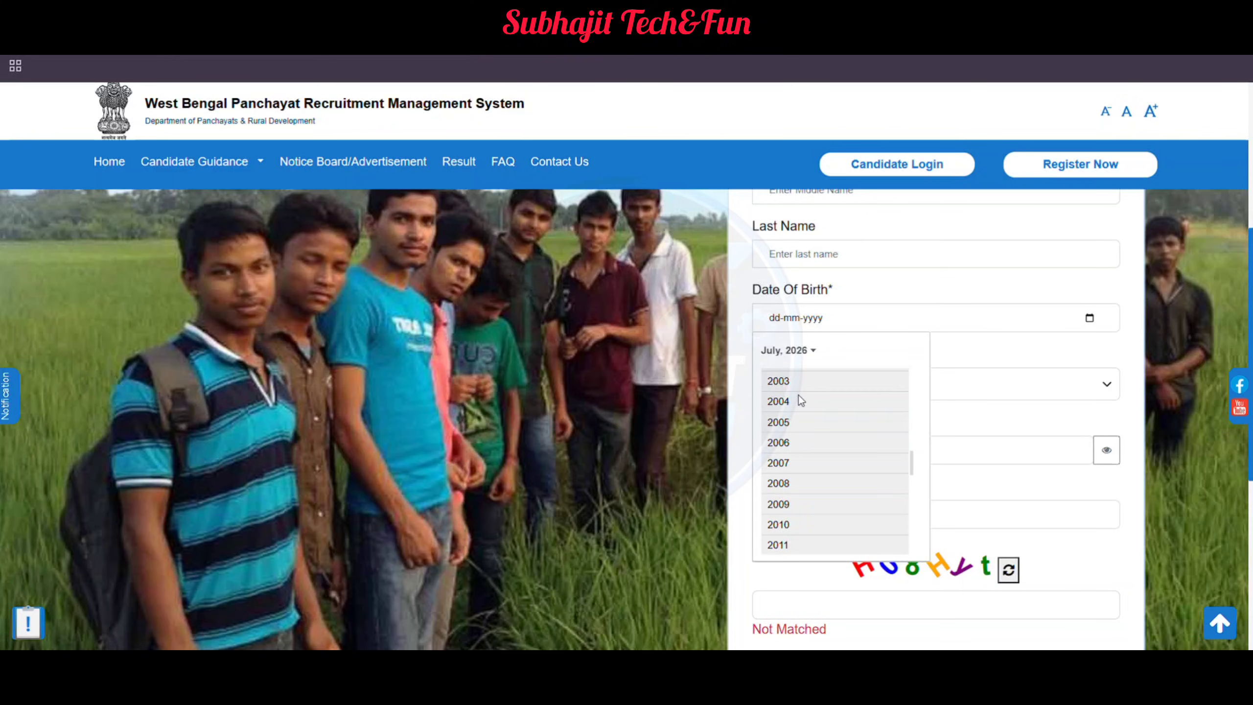
pyautogui.click(809, 383)
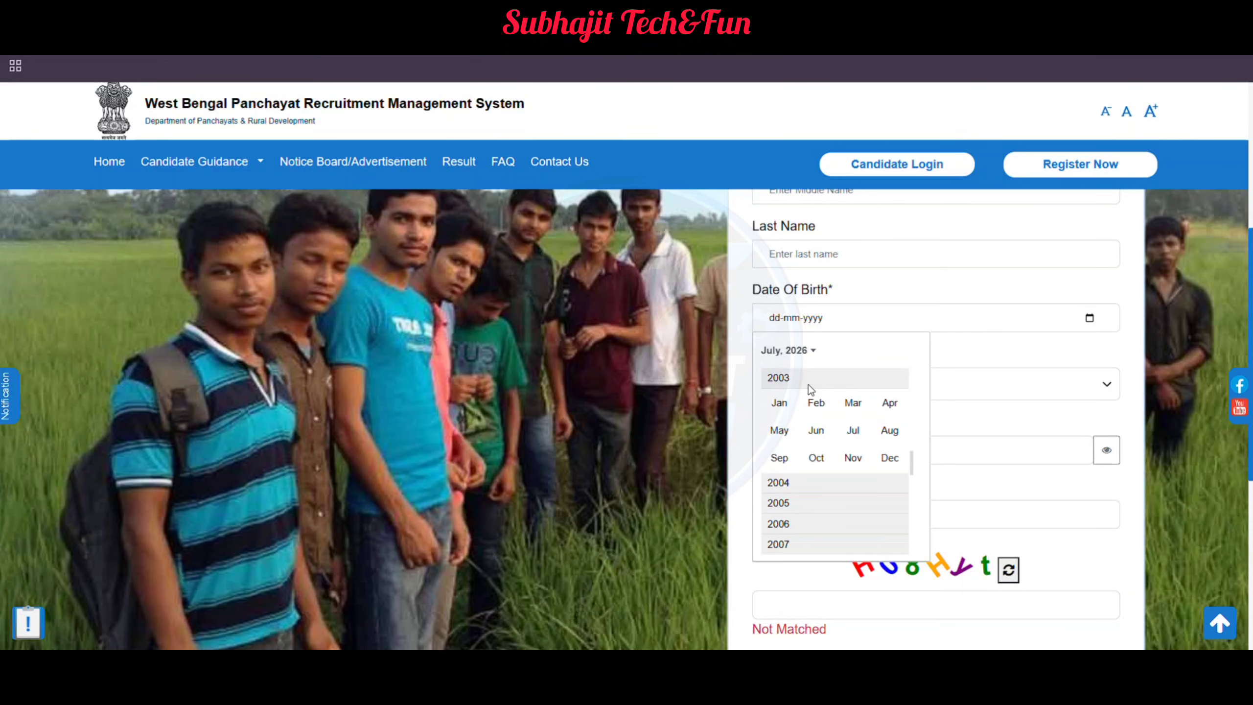
pyautogui.click(780, 404)
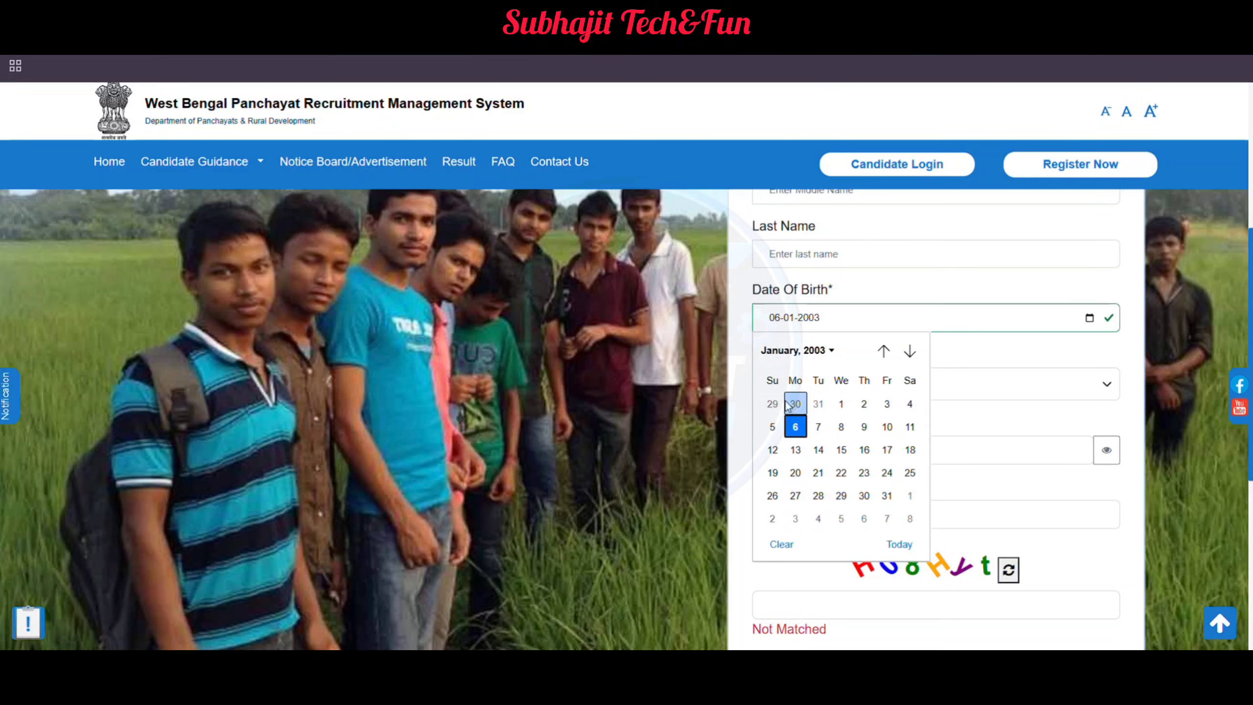
pyautogui.click(817, 435)
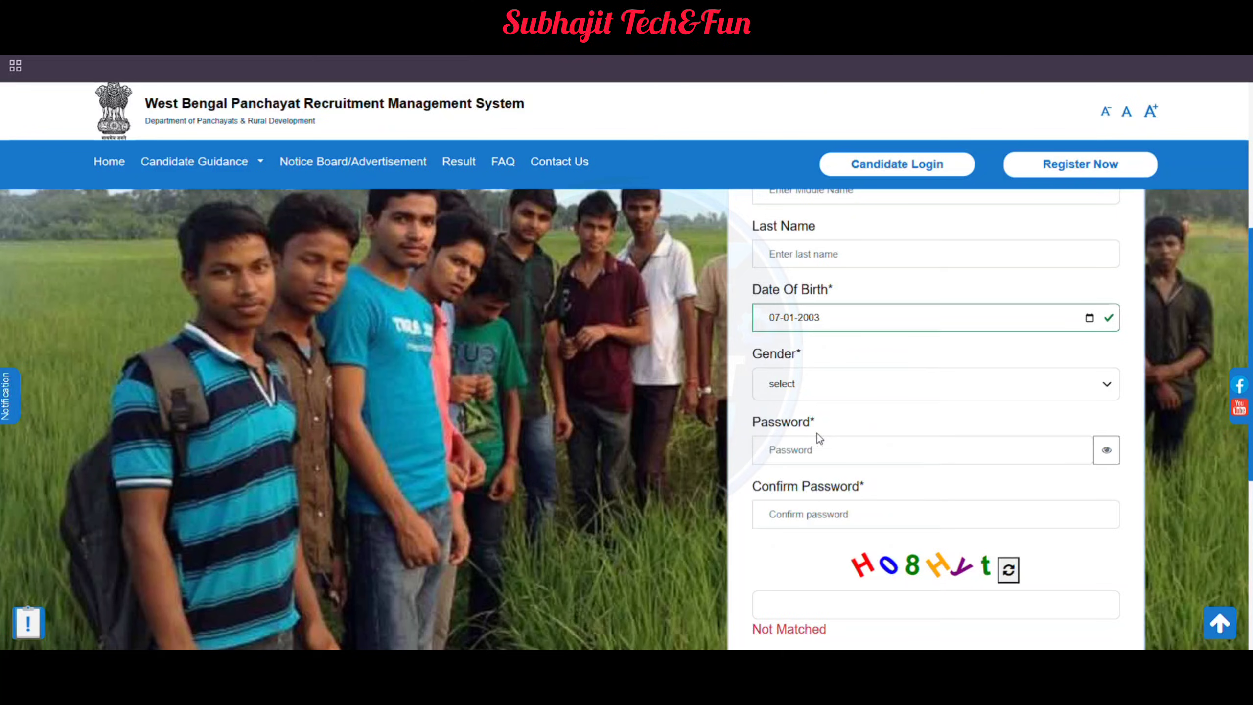
pyautogui.click(1100, 389)
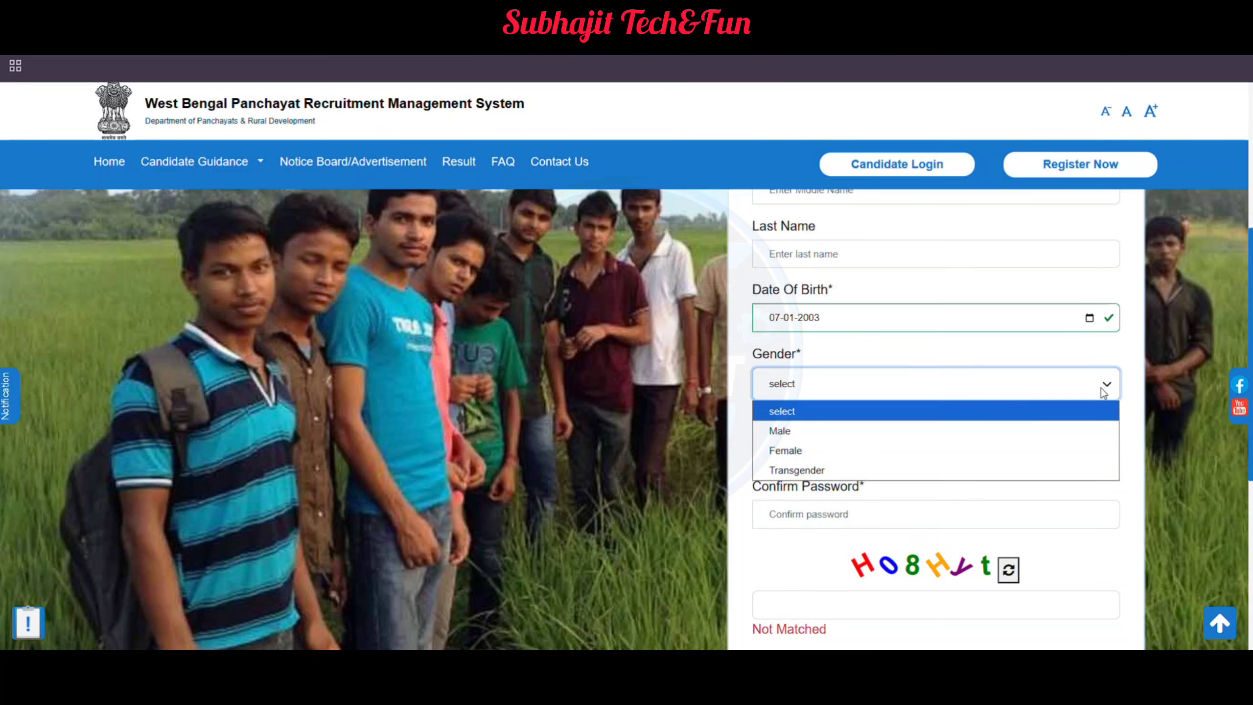
pyautogui.click(991, 430)
# Step: Enter a single character in the registration form's password field to bring up the password format rules
pyautogui.scroll(-2, 990, 423)
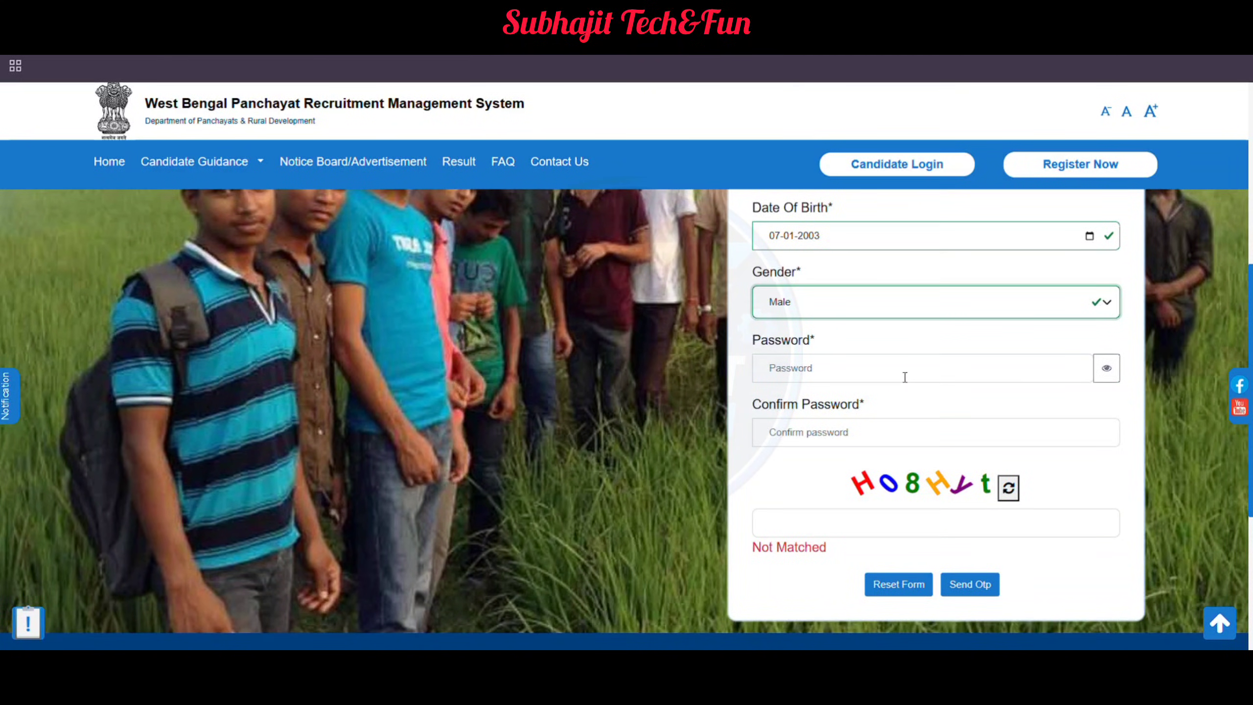
pyautogui.click(898, 378)
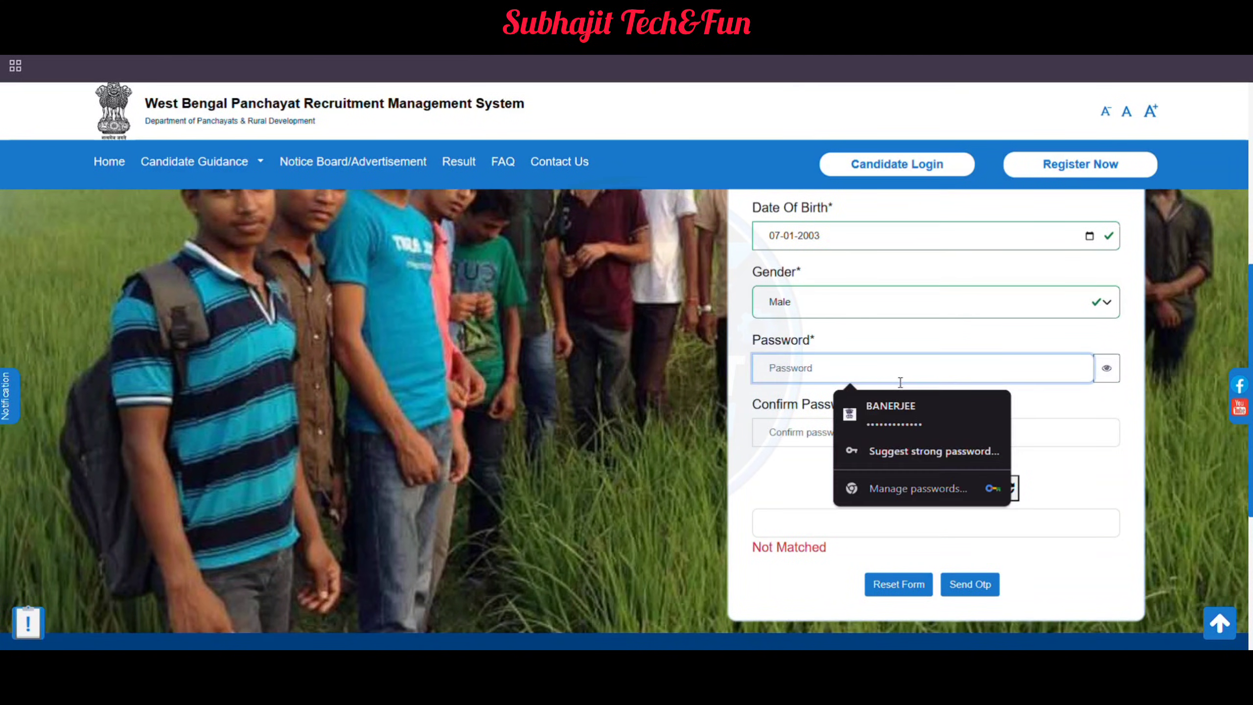
pyautogui.write('S')
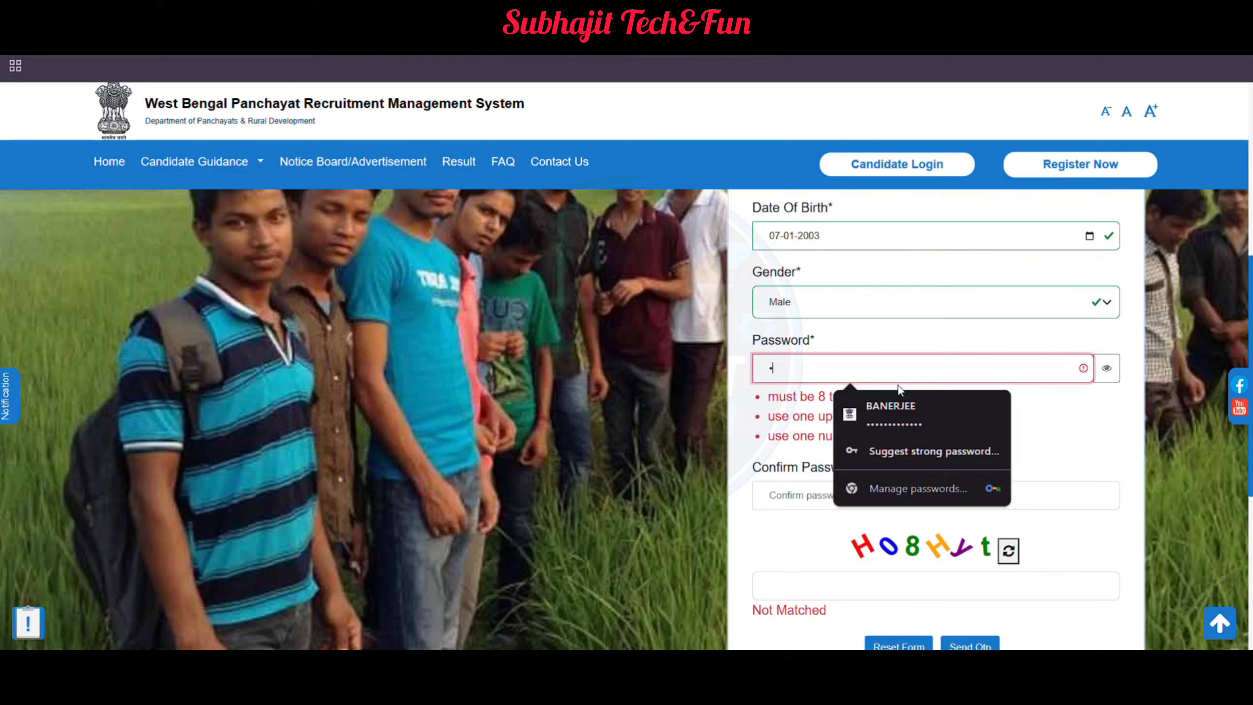
pyautogui.click(1167, 449)
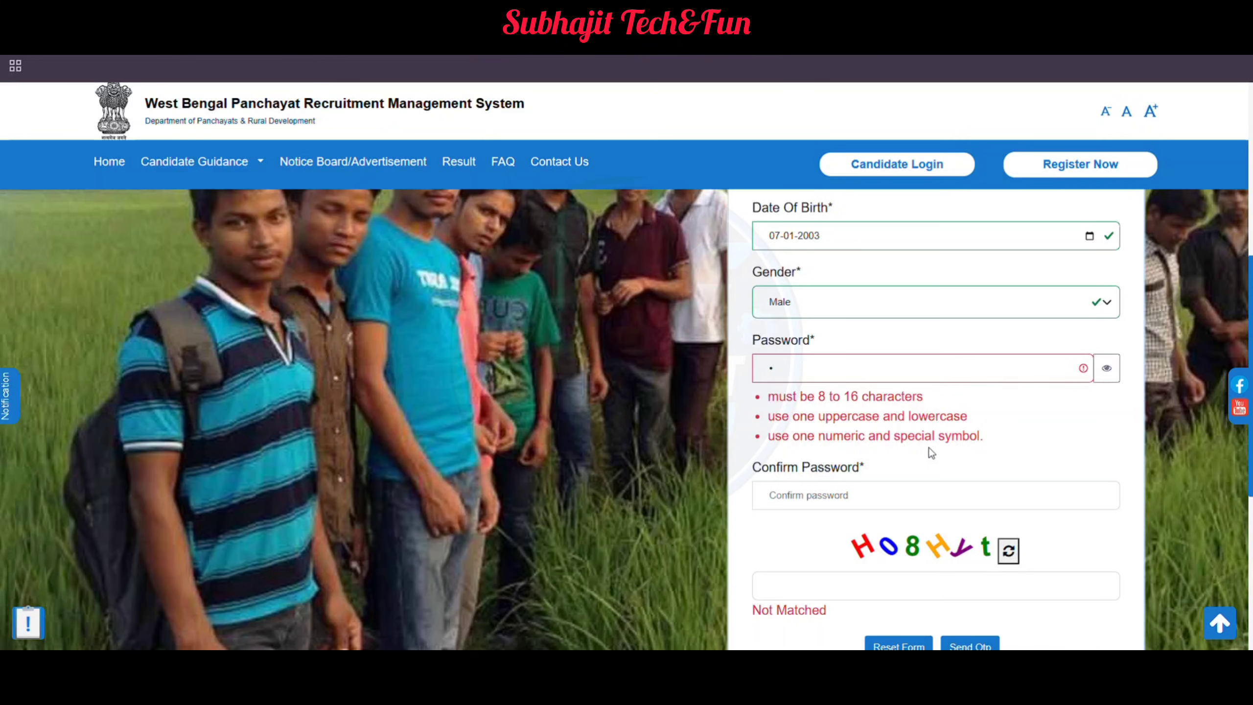
# Step: Try to request the OTP for the registration form
pyautogui.scroll(-3, 949, 452)
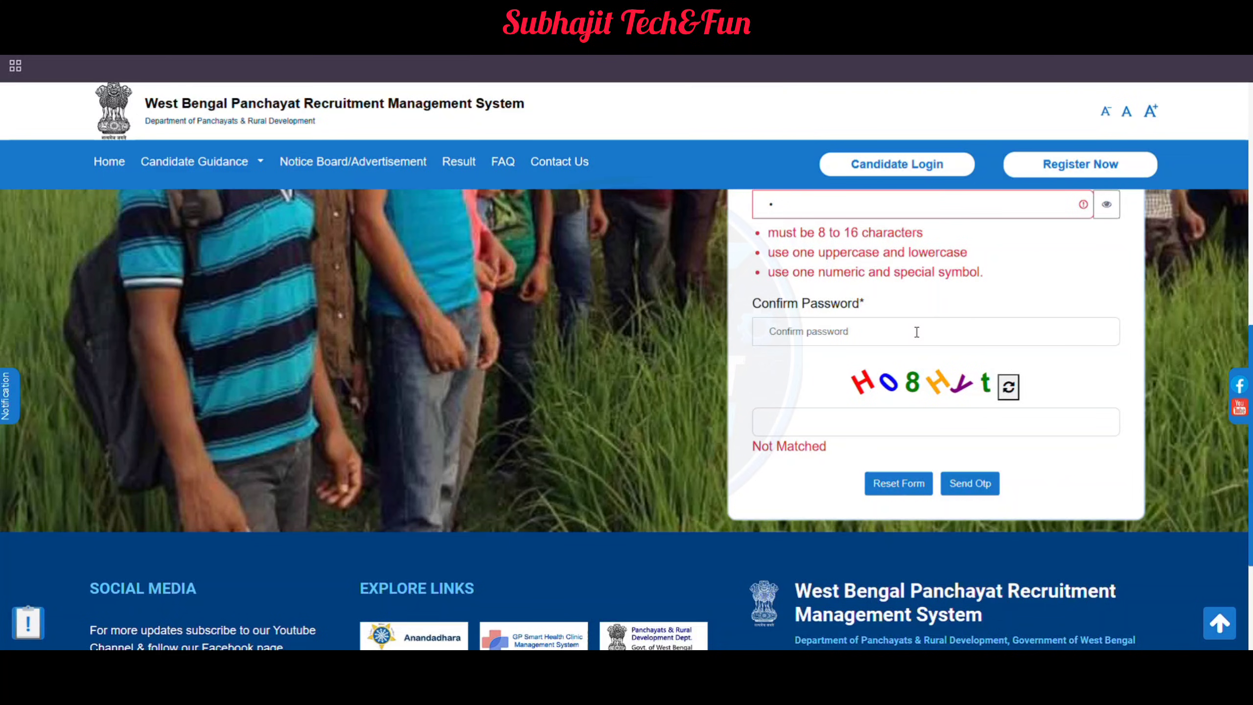
pyautogui.scroll(-2, 917, 332)
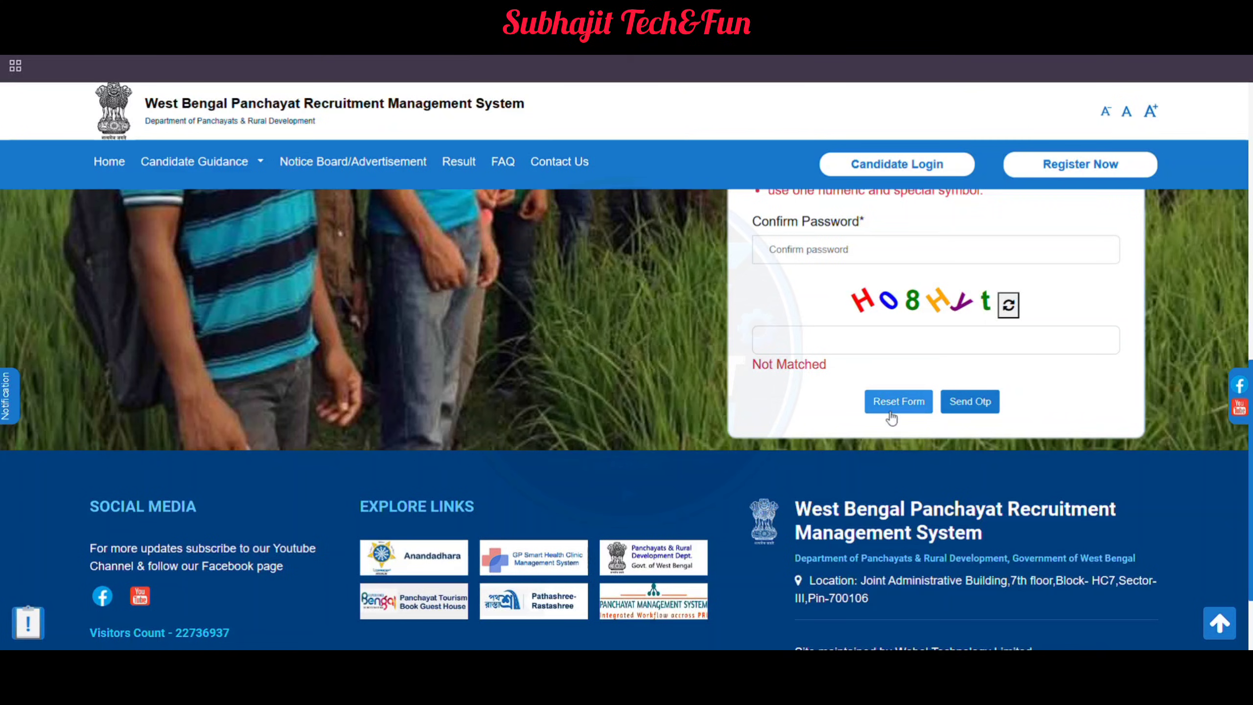
pyautogui.click(970, 401)
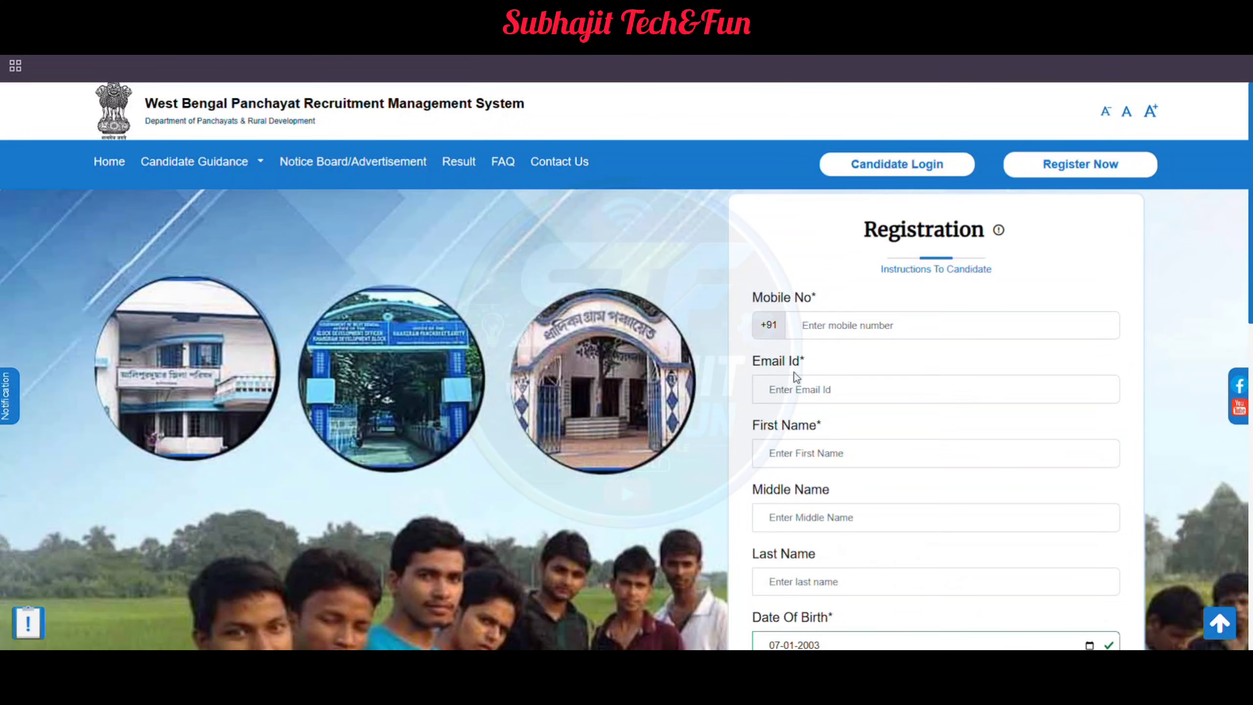
pyautogui.scroll(-15, 876, 325)
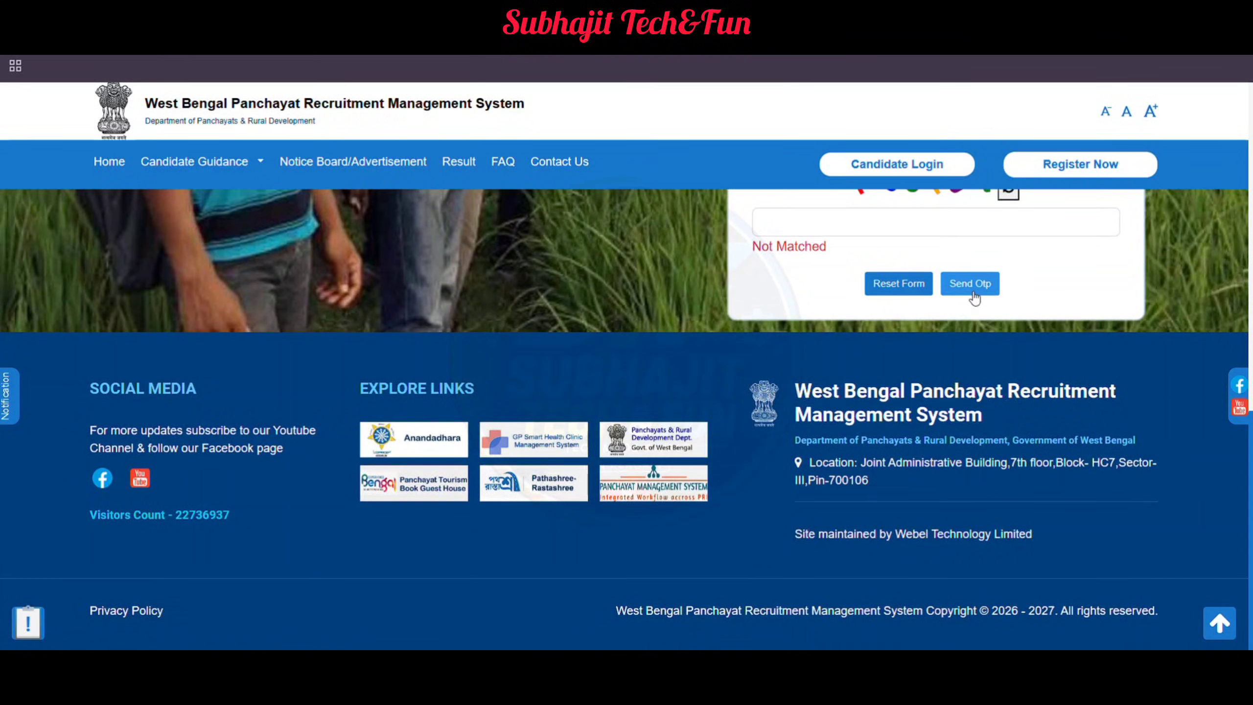
# Step: Open the candidate login page and look over its mobile number, password and captcha fields
pyautogui.scroll(2, 972, 296)
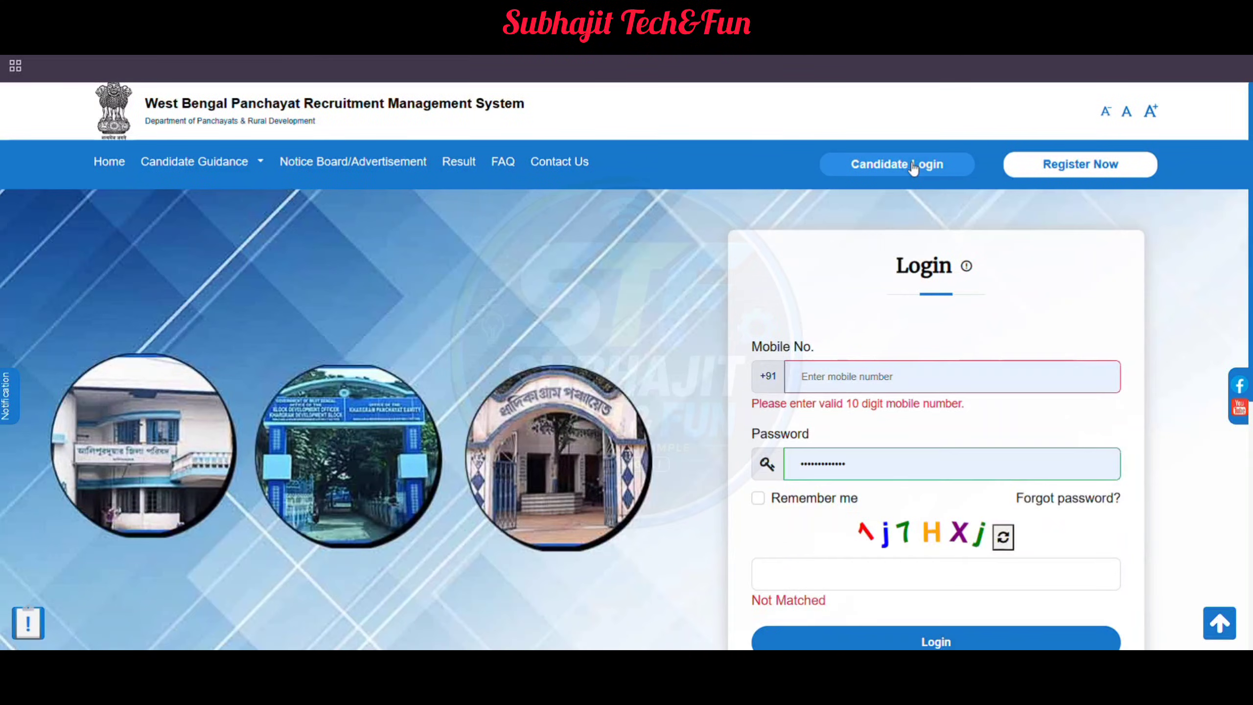
pyautogui.click(915, 166)
pyautogui.scroll(-2, 904, 341)
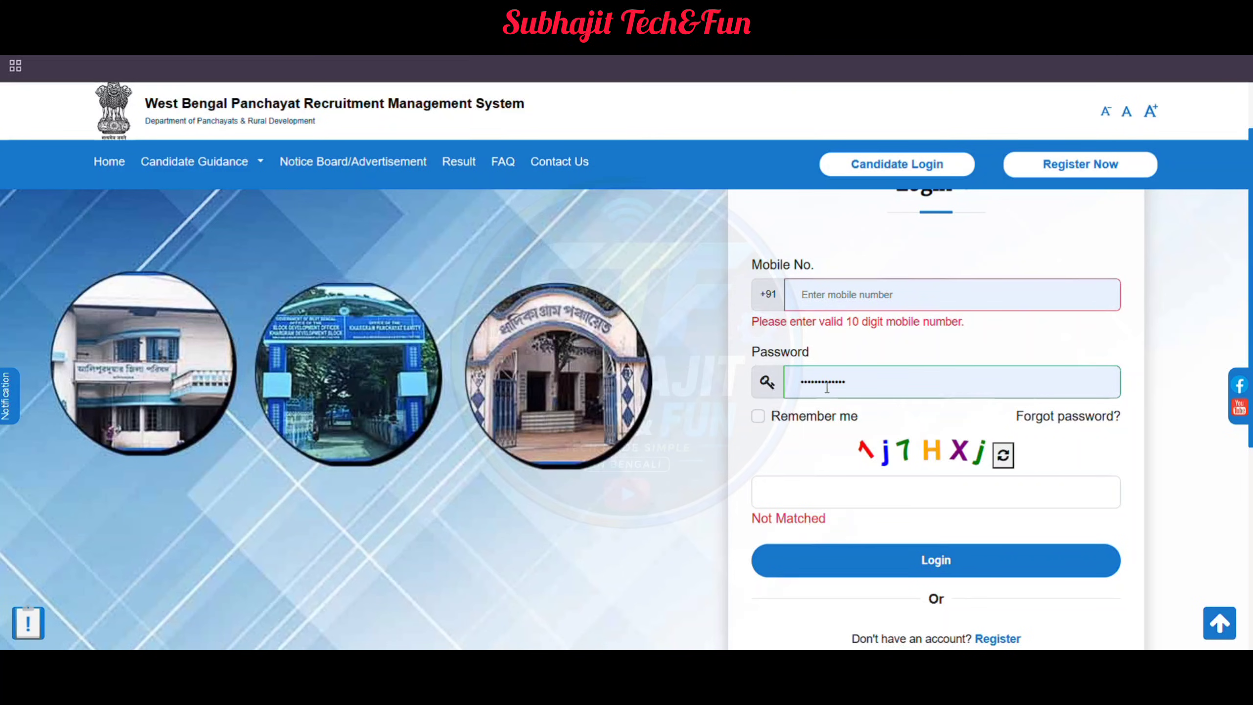
pyautogui.scroll(-2, 858, 387)
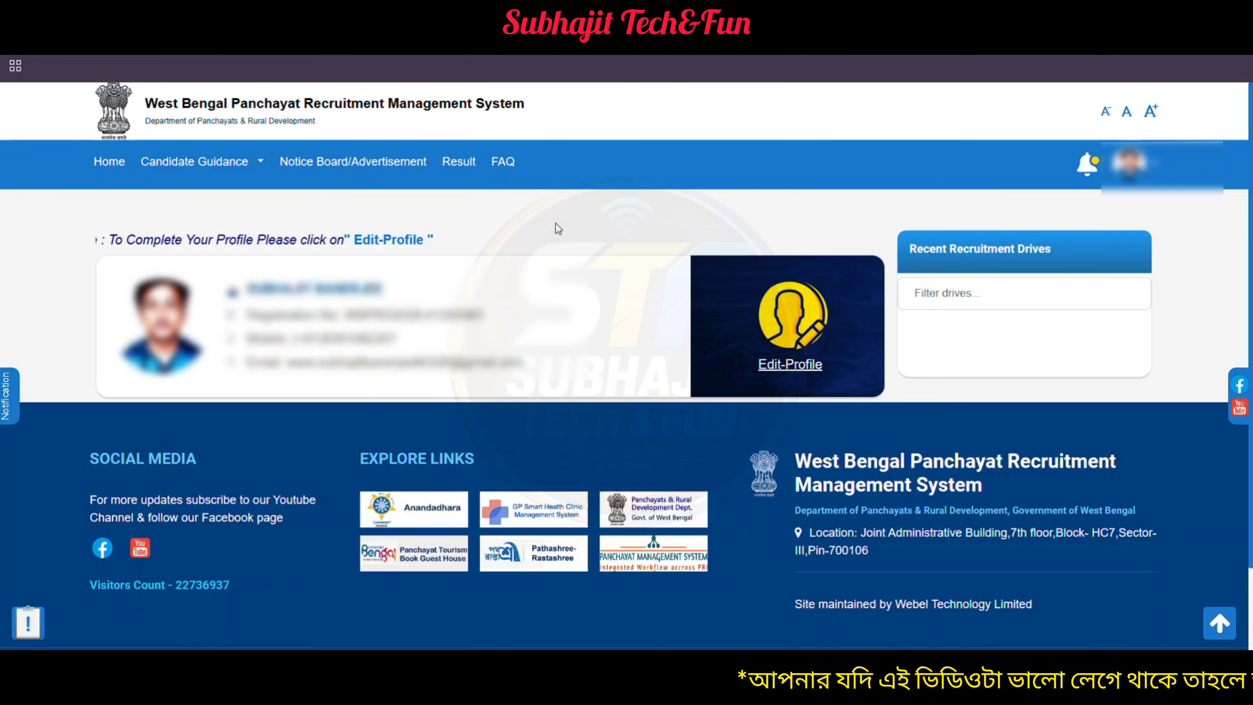
# Step: Open the candidate profile for editing and review the photo and signature requirements under Image & Signature
pyautogui.click(807, 366)
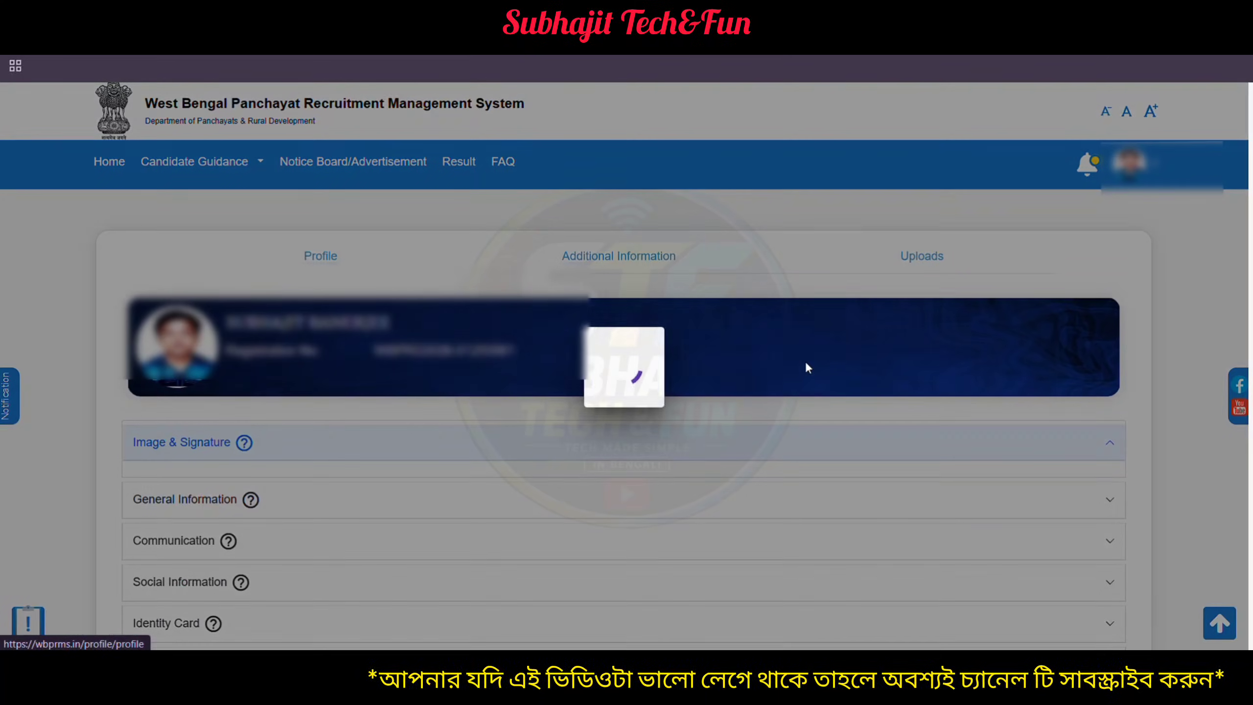
pyautogui.scroll(-3, 807, 368)
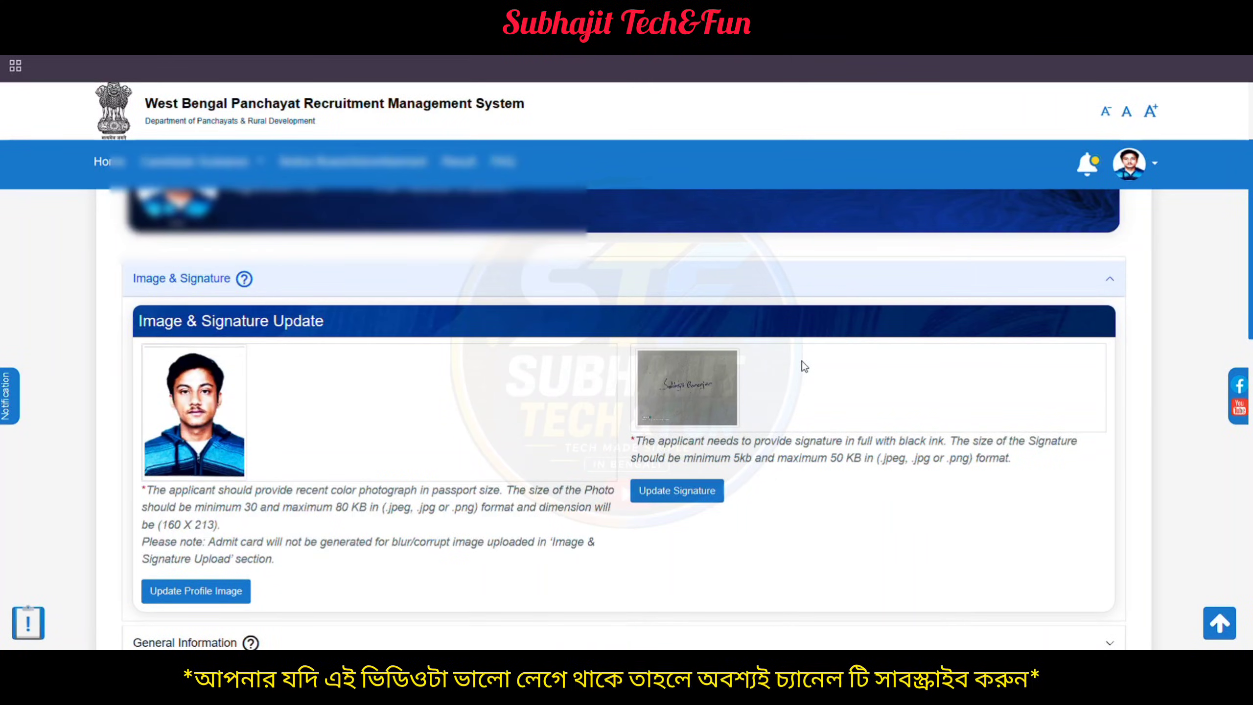
pyautogui.scroll(-3, 620, 479)
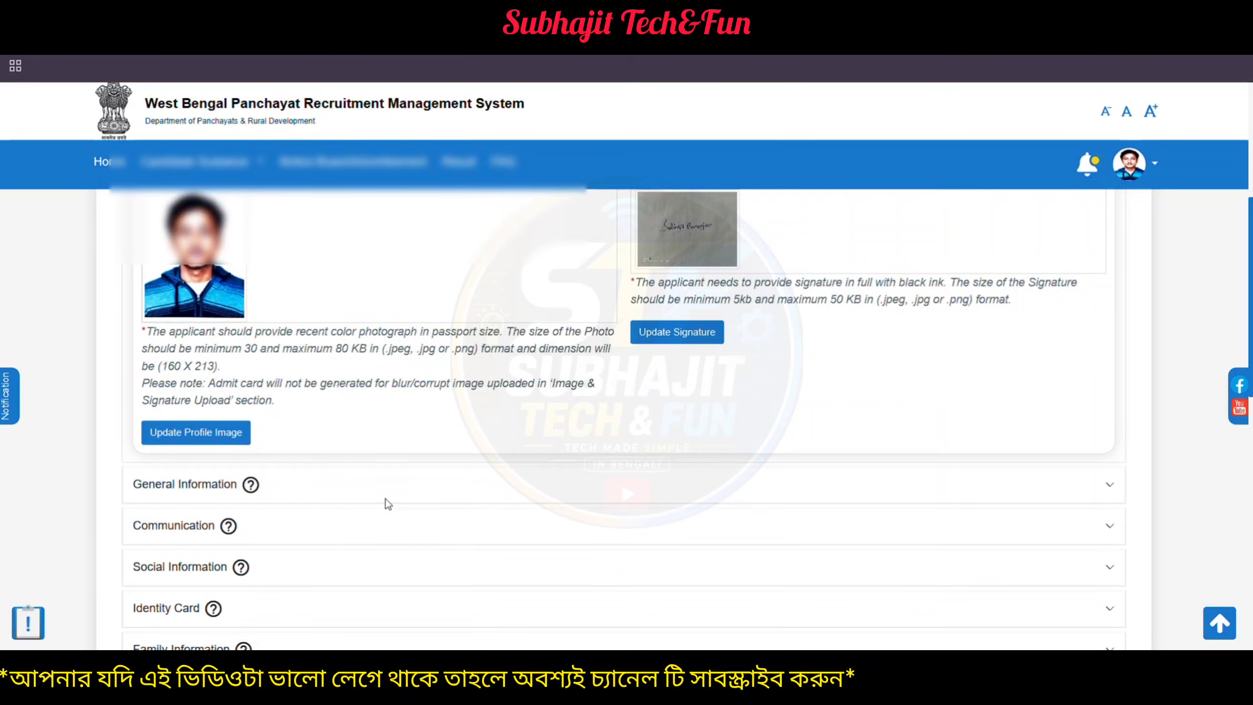
pyautogui.scroll(2, 386, 504)
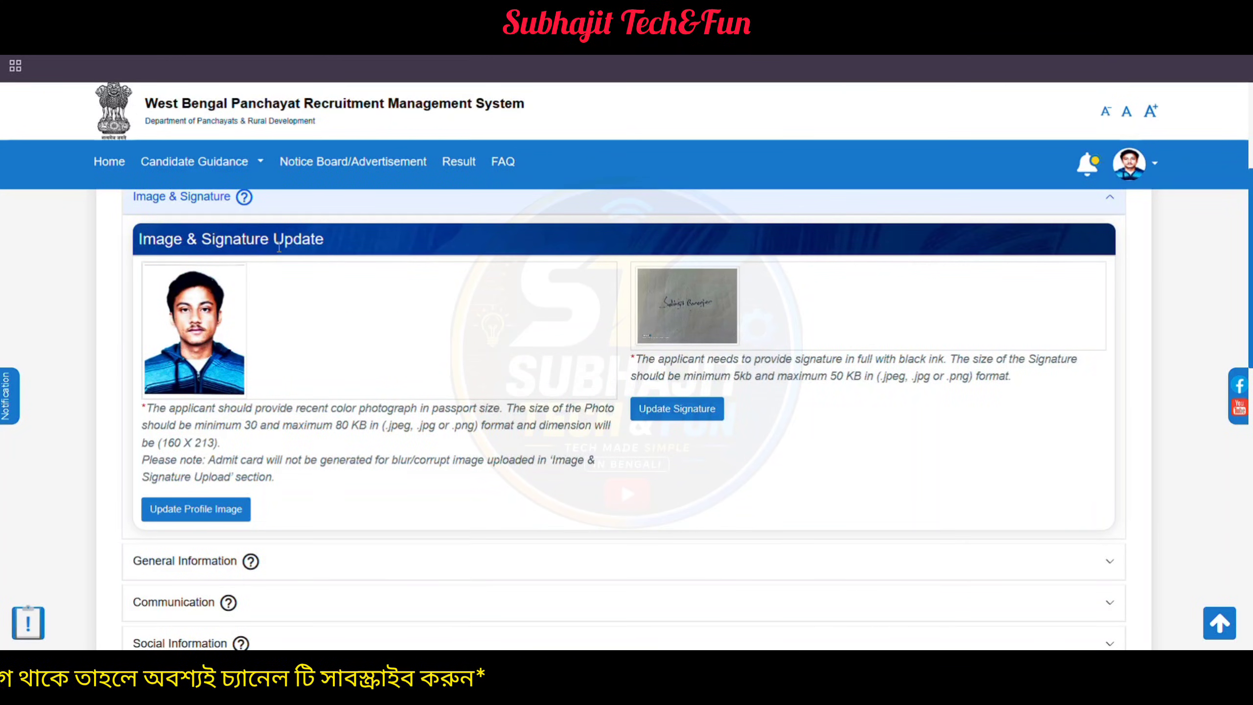
pyautogui.scroll(-3, 279, 247)
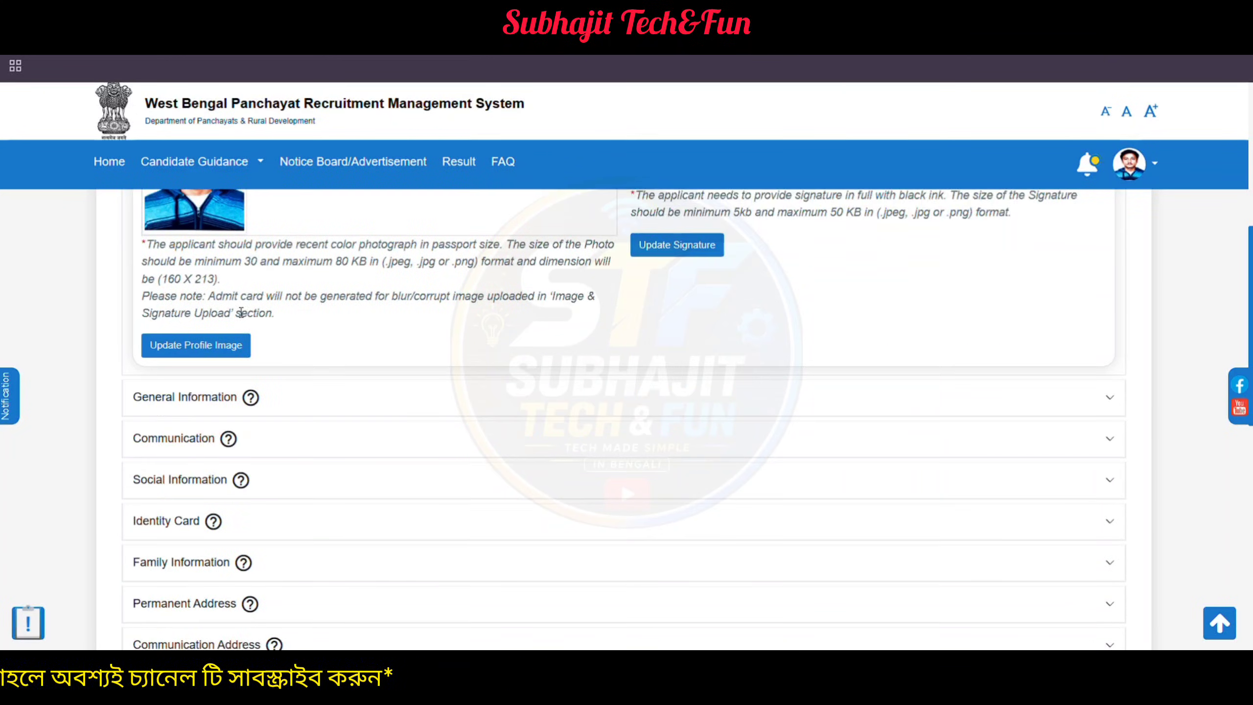
# Step: Open the profile image upload dialog, look at its file chooser and close the chooser without picking a file
pyautogui.click(217, 345)
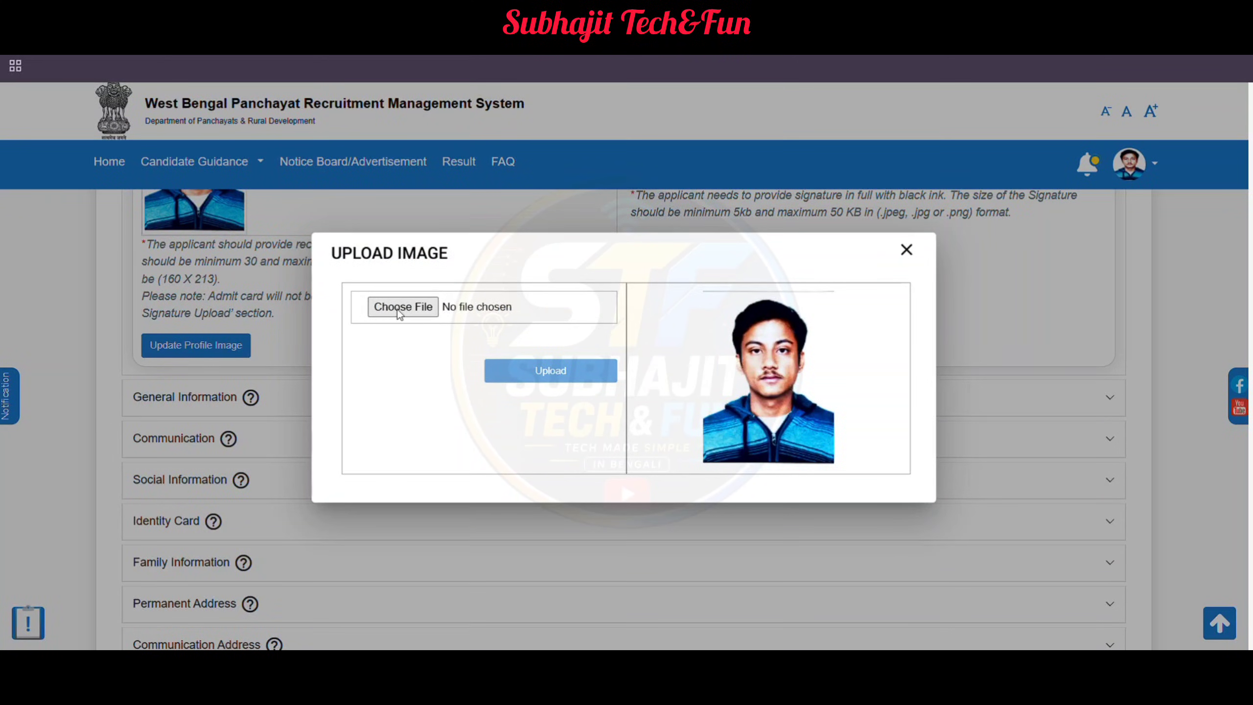
pyautogui.click(396, 310)
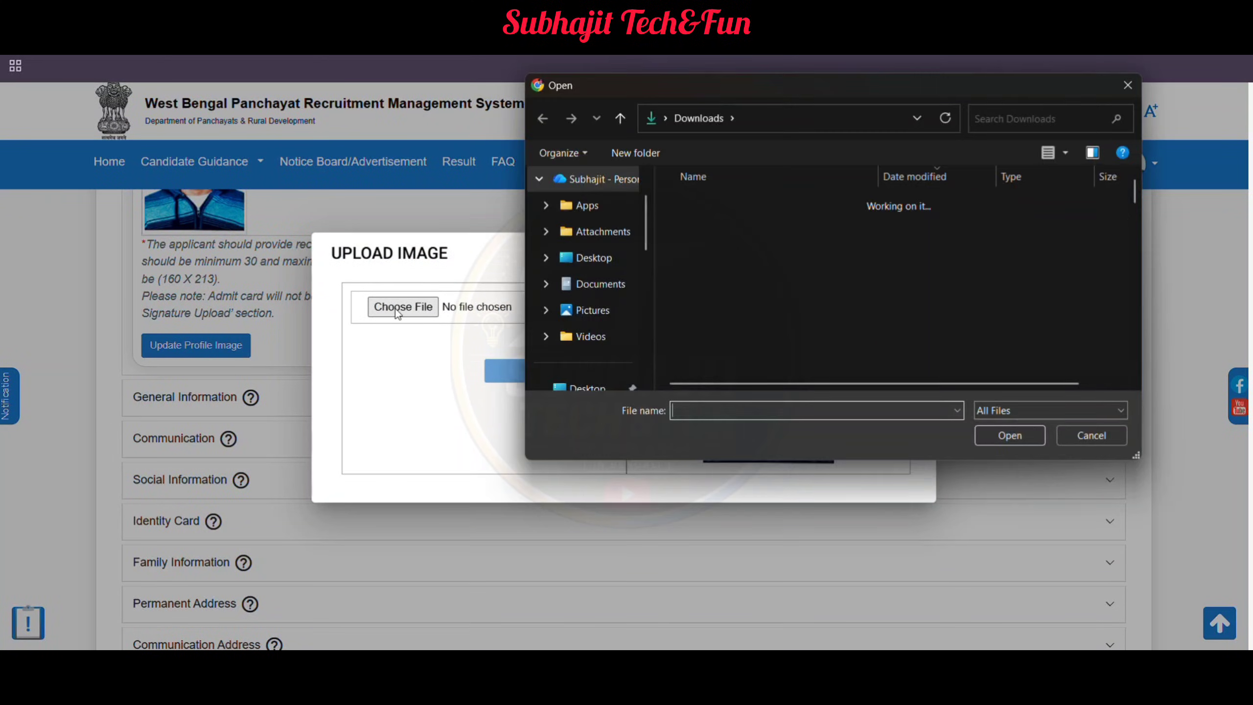
pyautogui.click(1127, 85)
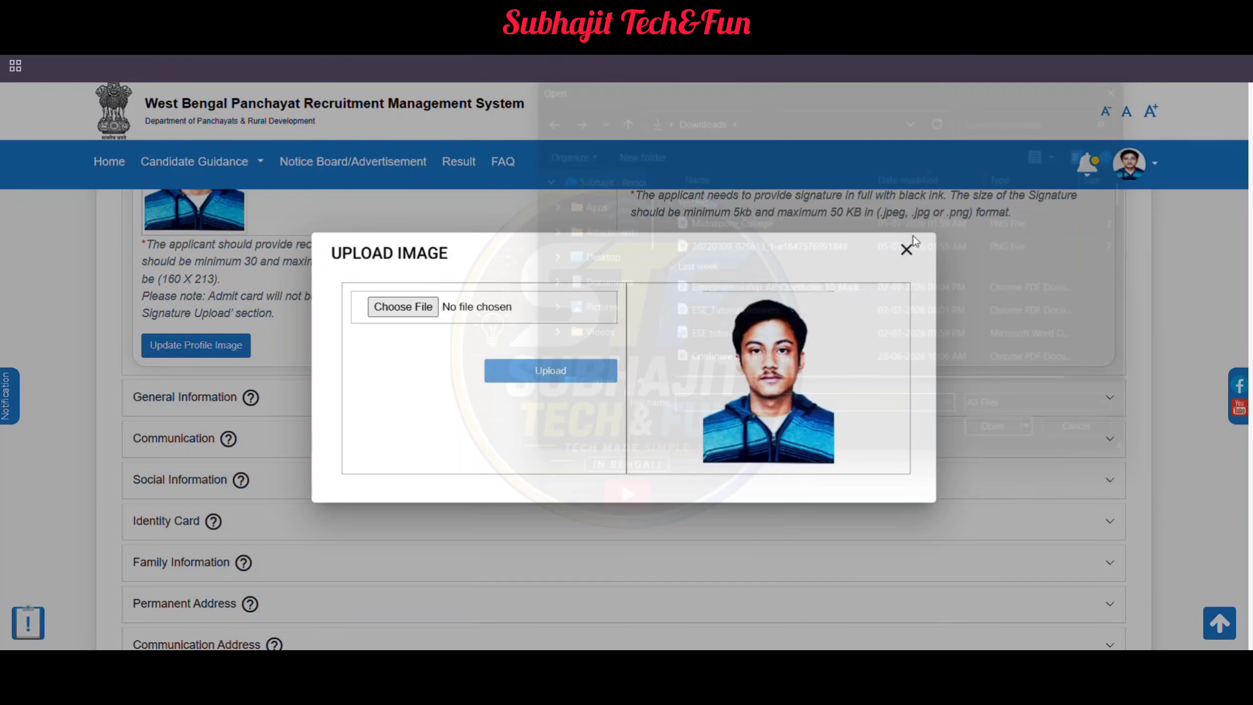
# Step: Close the profile image upload dialog and review the candidate's details under General Information
pyautogui.click(906, 252)
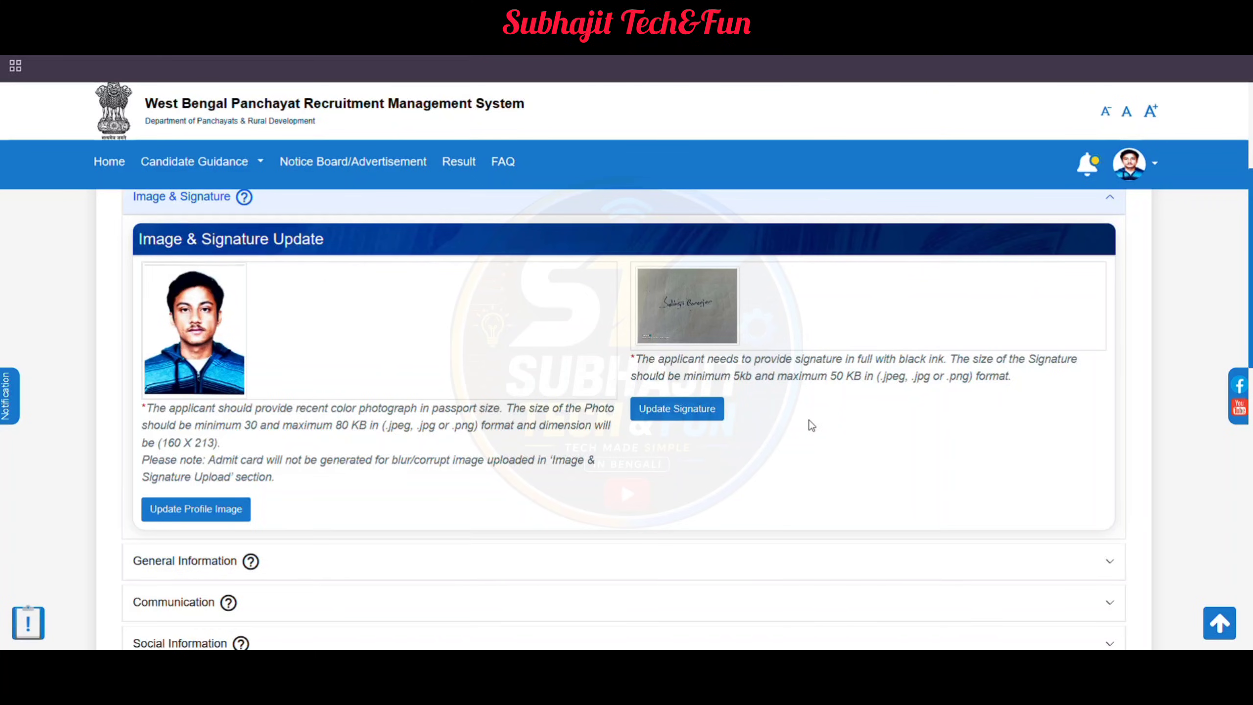
pyautogui.scroll(-6, 808, 419)
pyautogui.scroll(3, 383, 361)
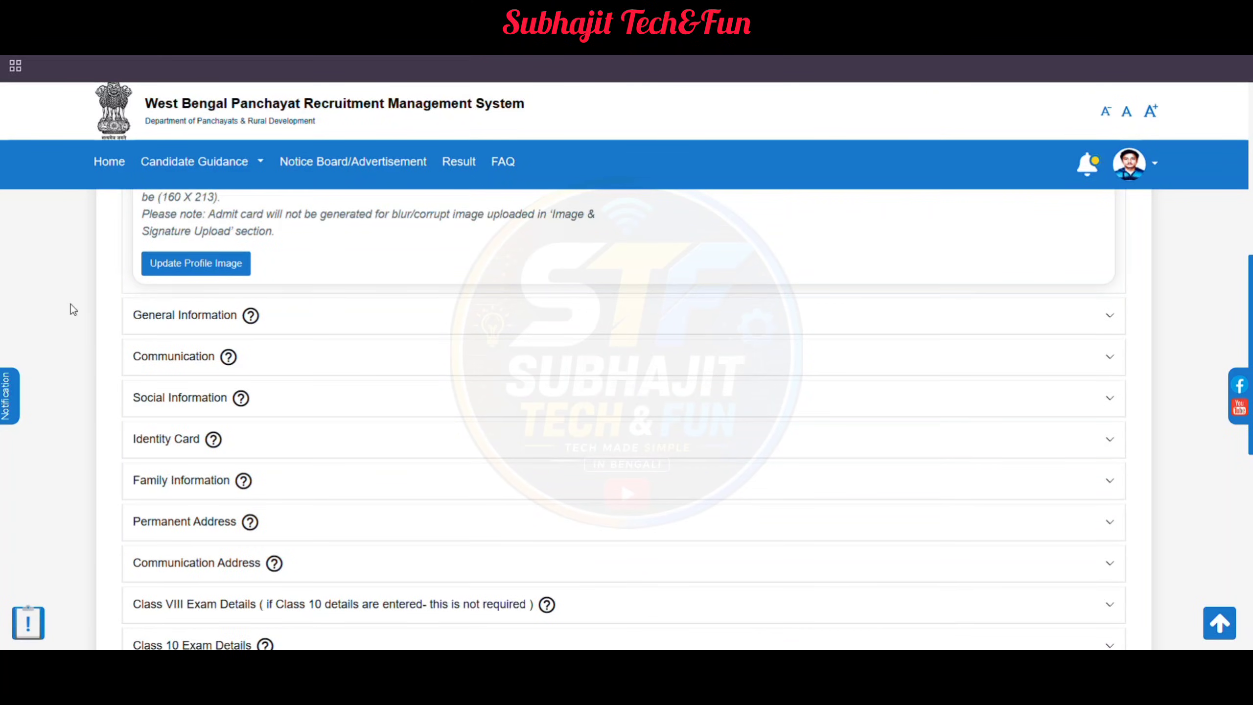
pyautogui.scroll(-5, 199, 320)
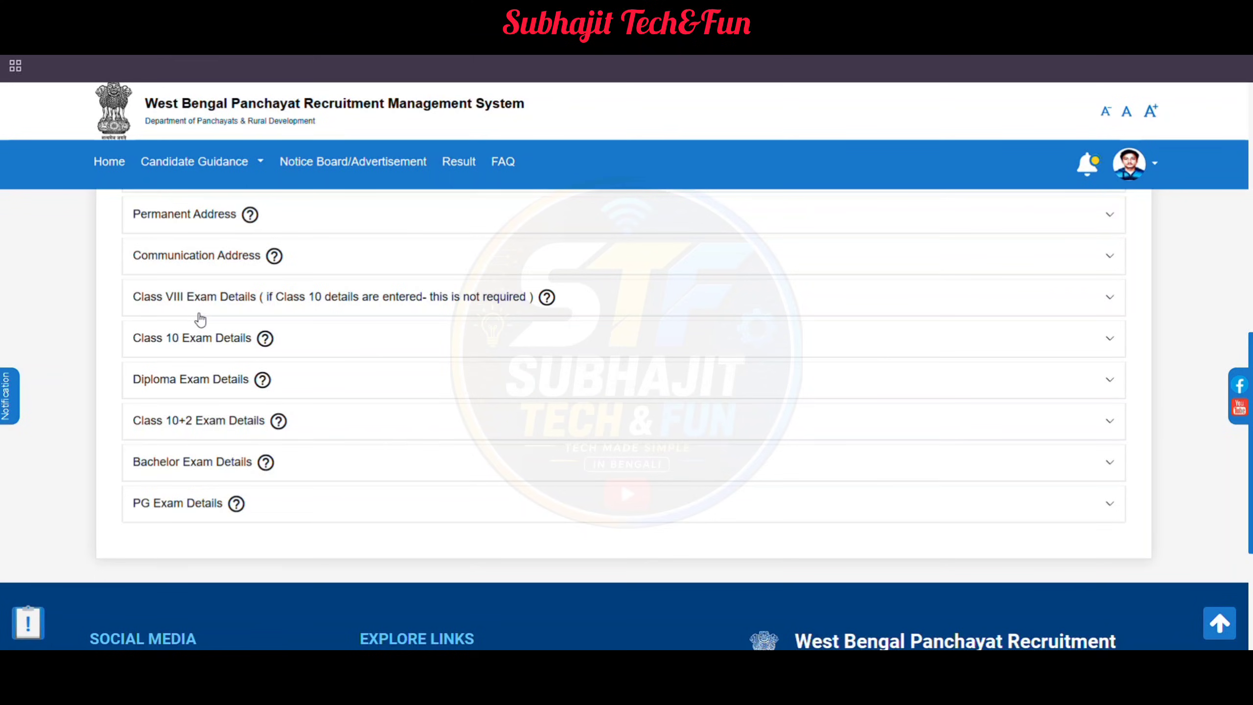
pyautogui.scroll(8, 198, 318)
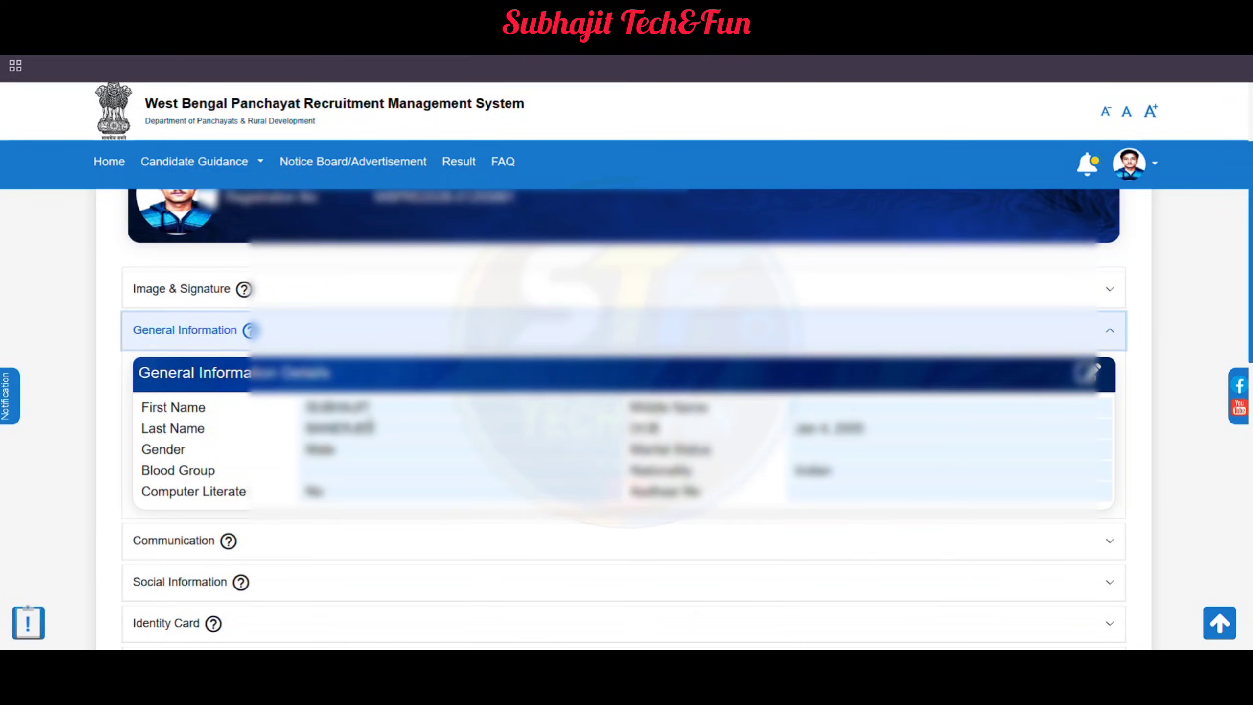
pyautogui.scroll(-1, 375, 419)
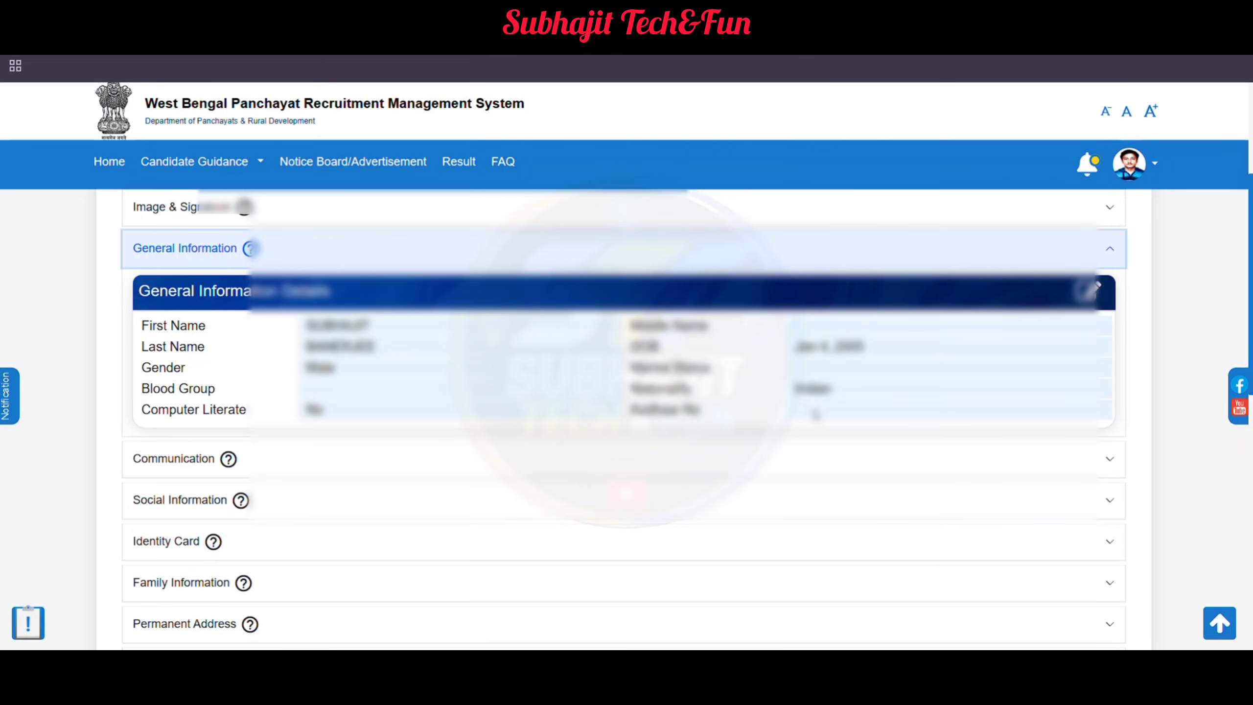
pyautogui.scroll(-2, 456, 428)
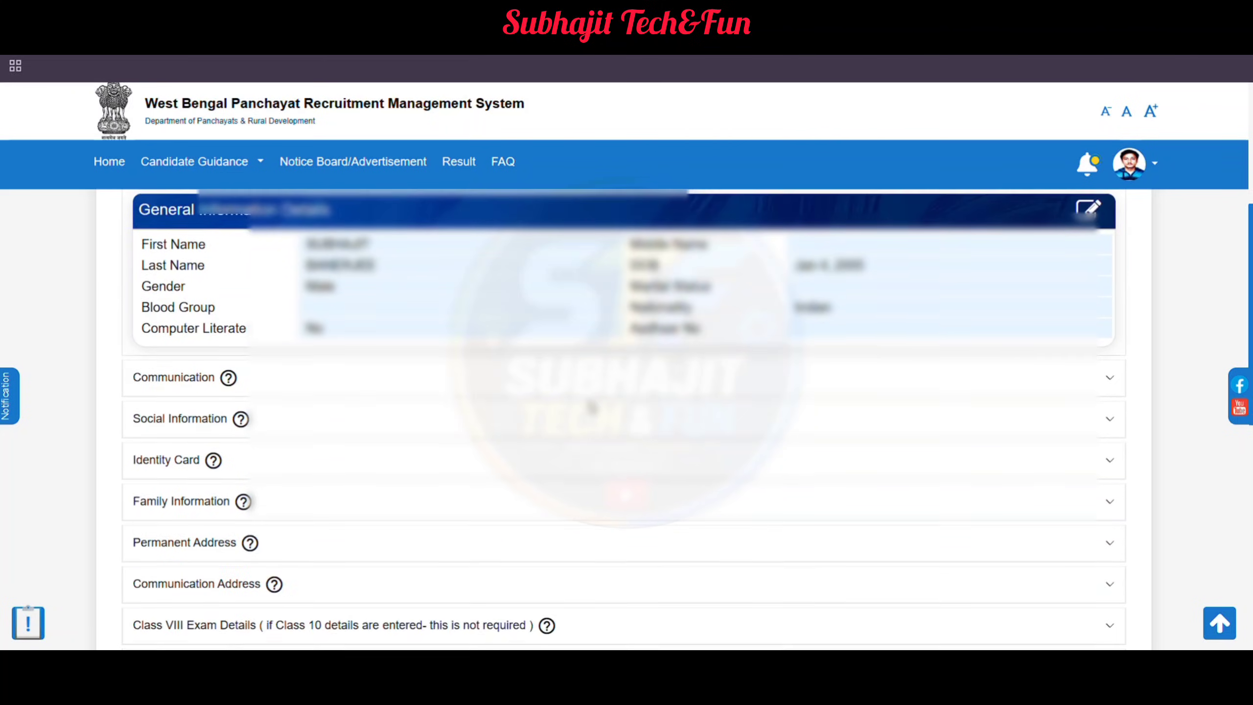
# Step: Expand the Communication section and review the registered mobile and email fields
pyautogui.click(611, 379)
pyautogui.scroll(3, 197, 401)
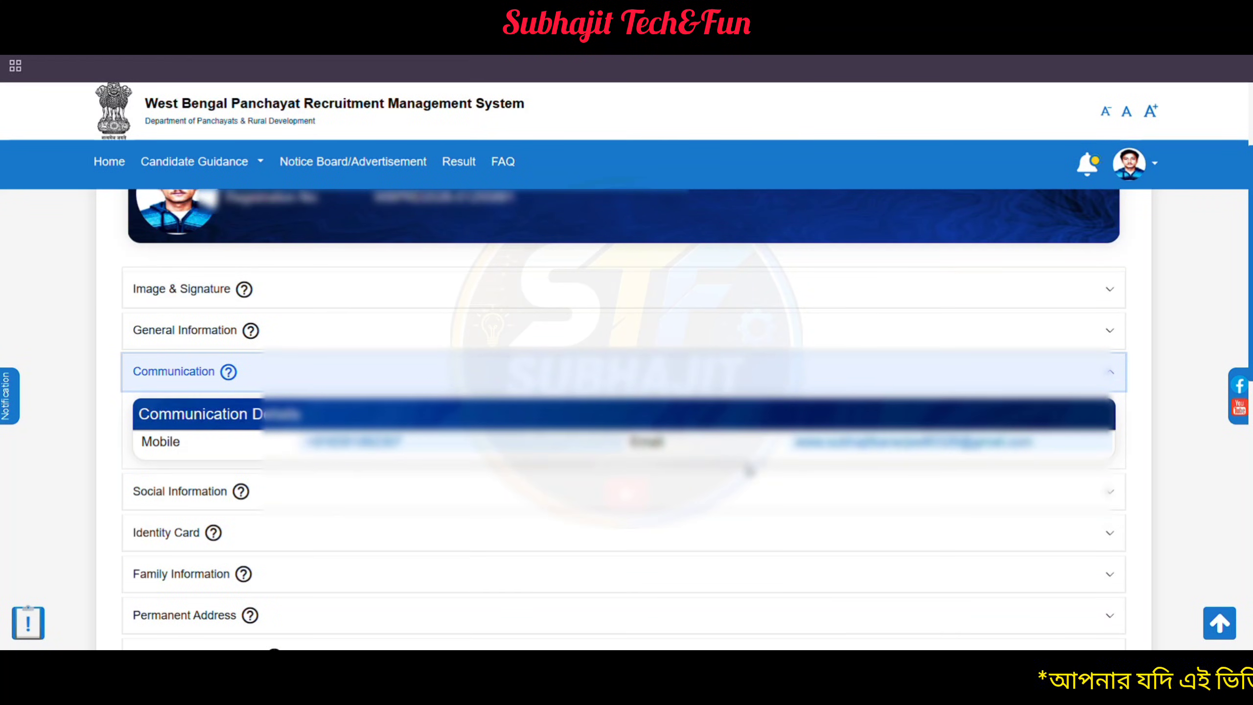
pyautogui.scroll(-2, 750, 466)
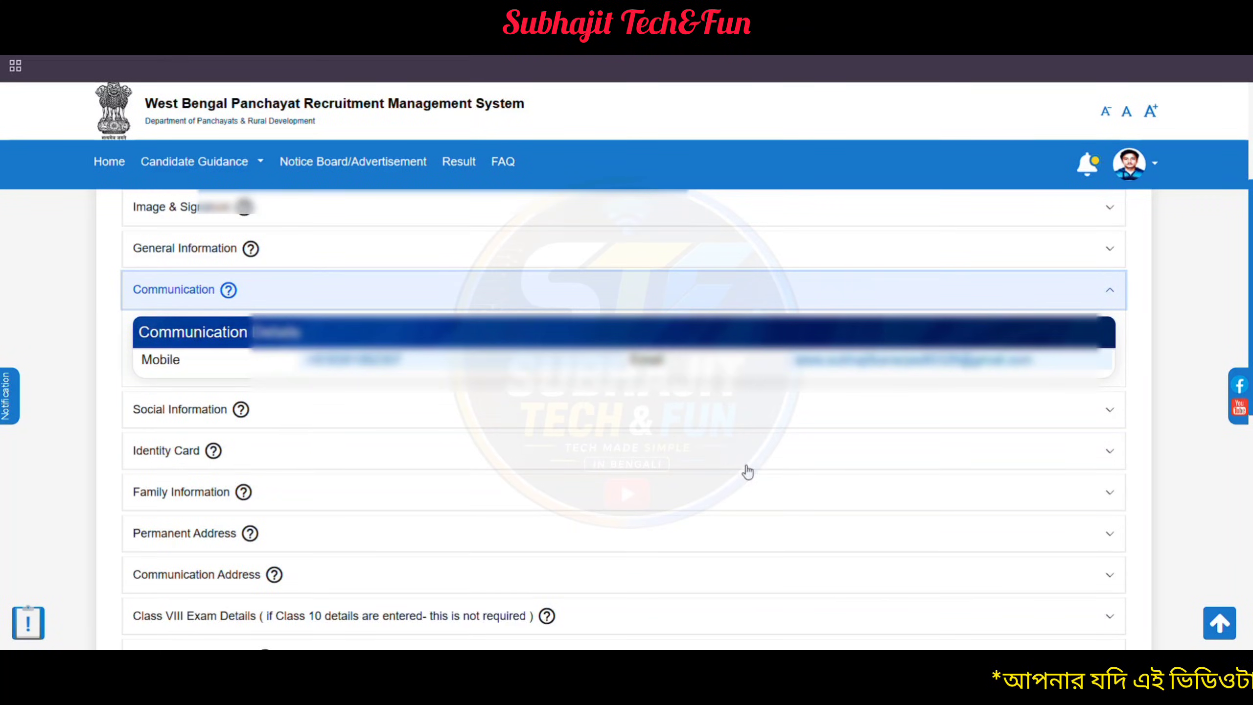
# Step: Open the Social Information details for editing, try to save them without changes and close the form
pyautogui.click(710, 419)
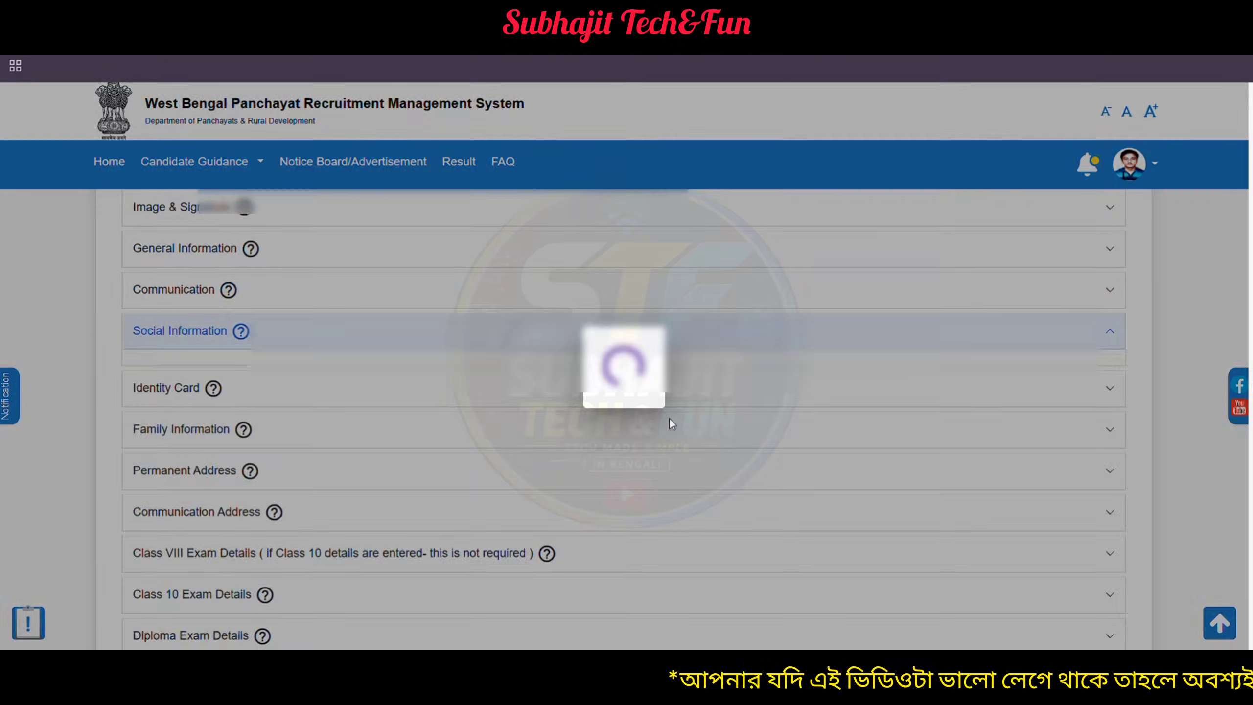
pyautogui.scroll(-2, 644, 418)
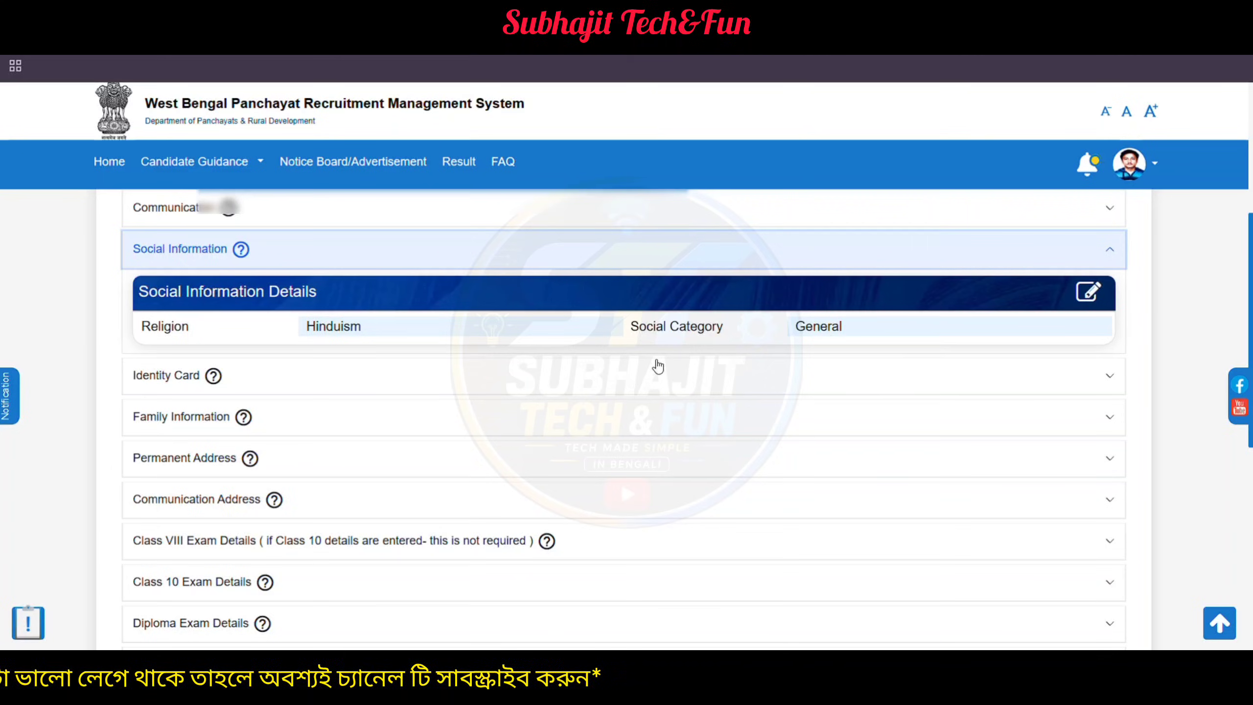
pyautogui.click(1087, 292)
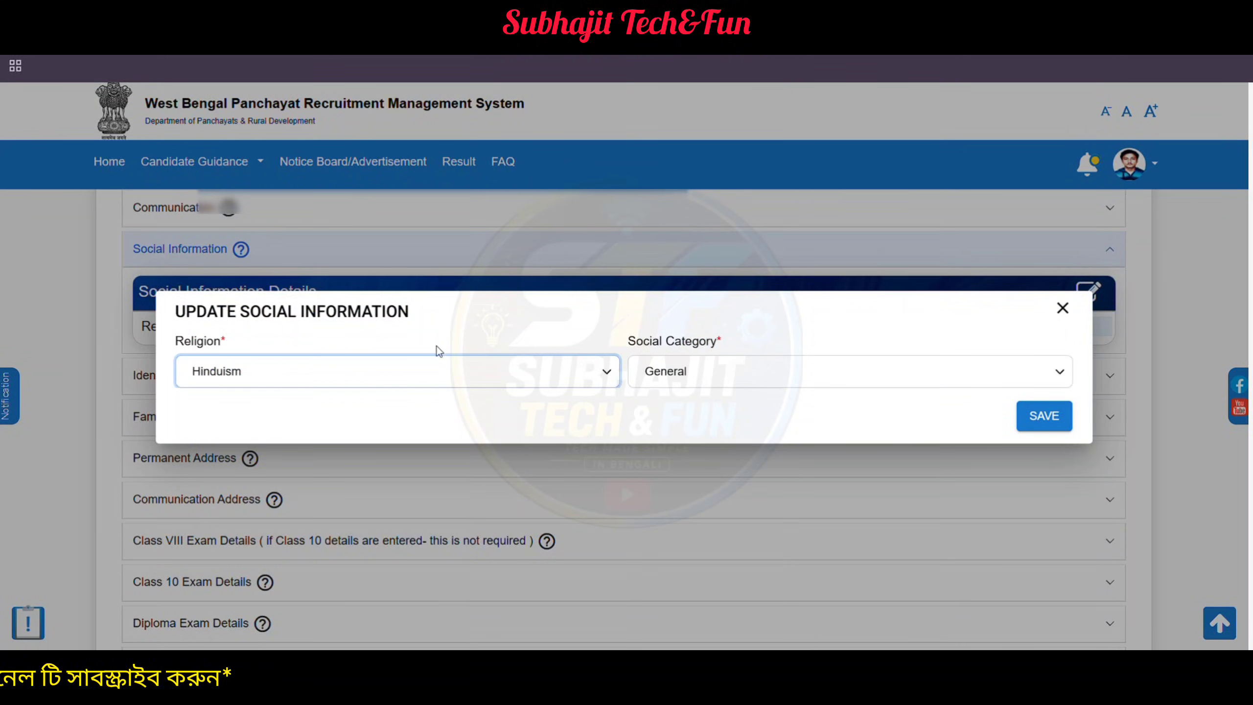
pyautogui.click(1030, 430)
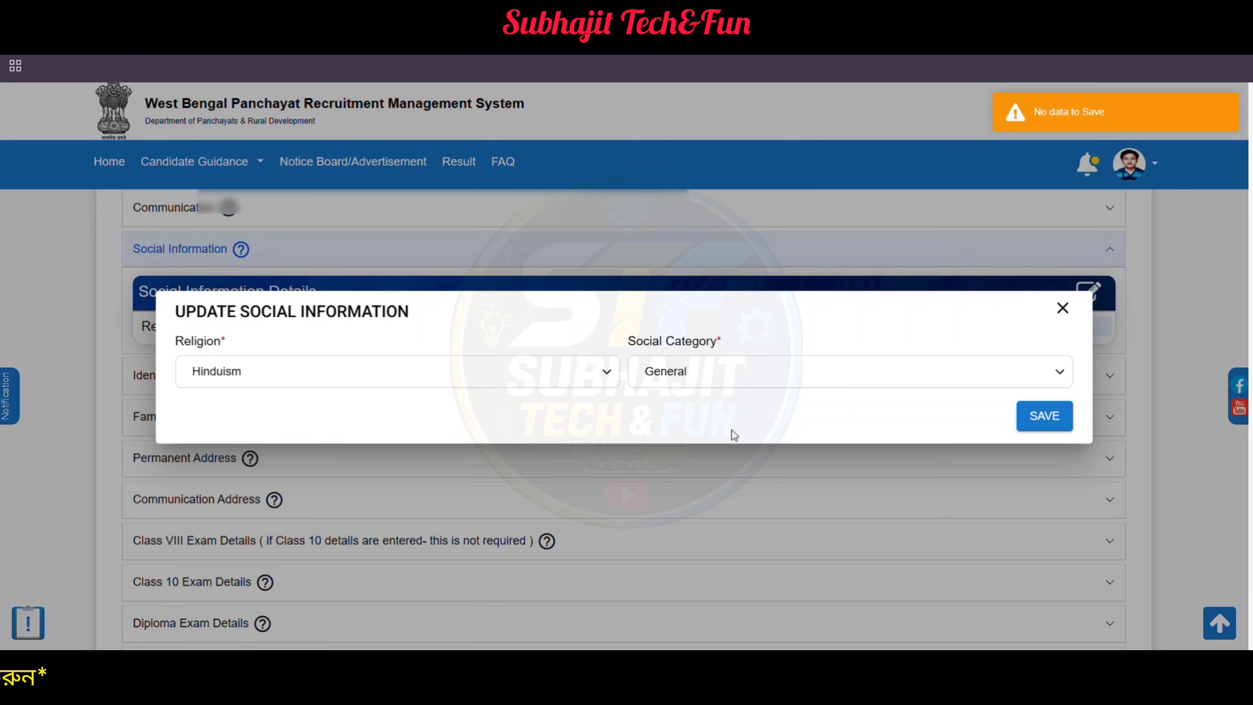
pyautogui.click(1063, 307)
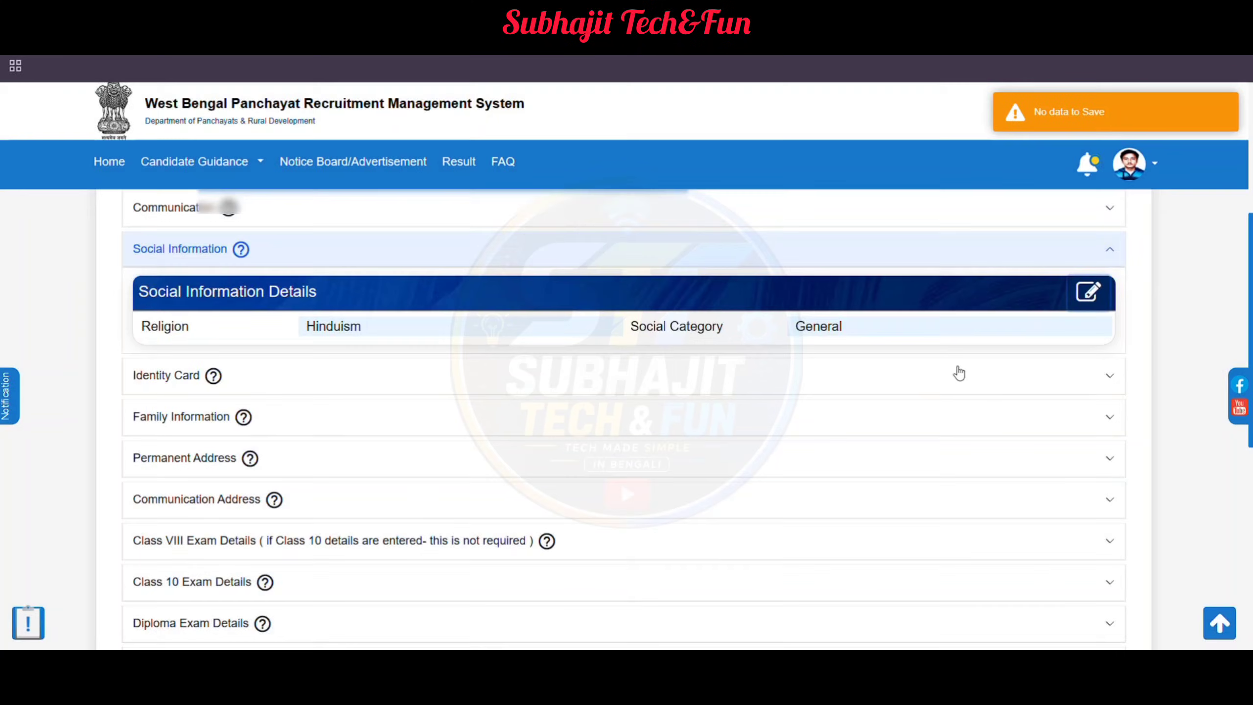
# Step: Review the card type and number fields under Identity Card and the parent and spouse fields under Family Information
pyautogui.scroll(-2, 937, 379)
pyautogui.click(275, 291)
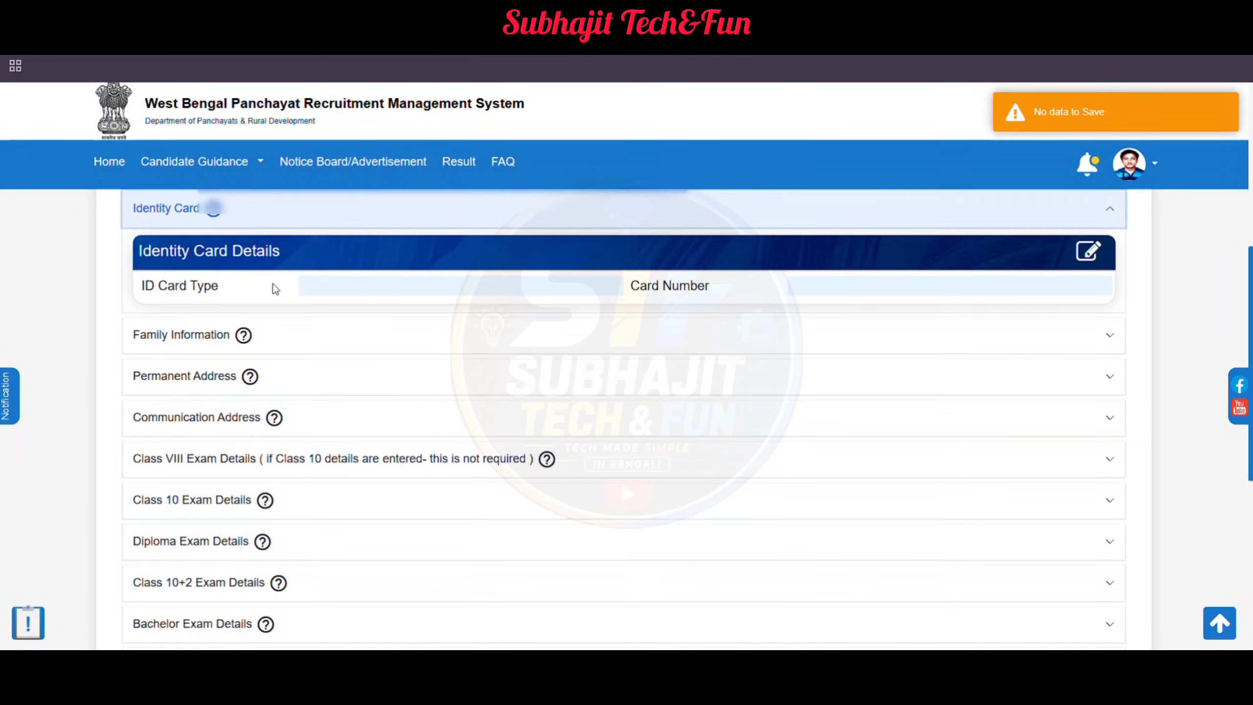
pyautogui.scroll(2, 297, 286)
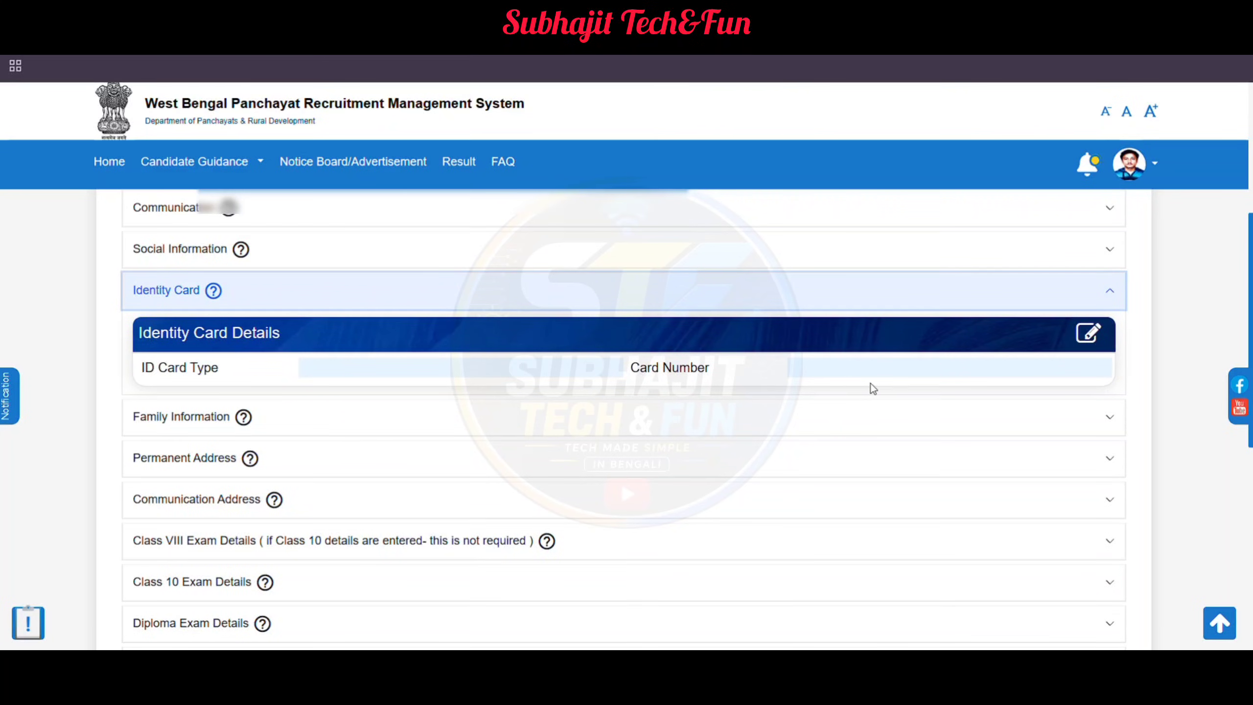
pyautogui.click(379, 300)
pyautogui.scroll(-2, 406, 345)
pyautogui.click(351, 251)
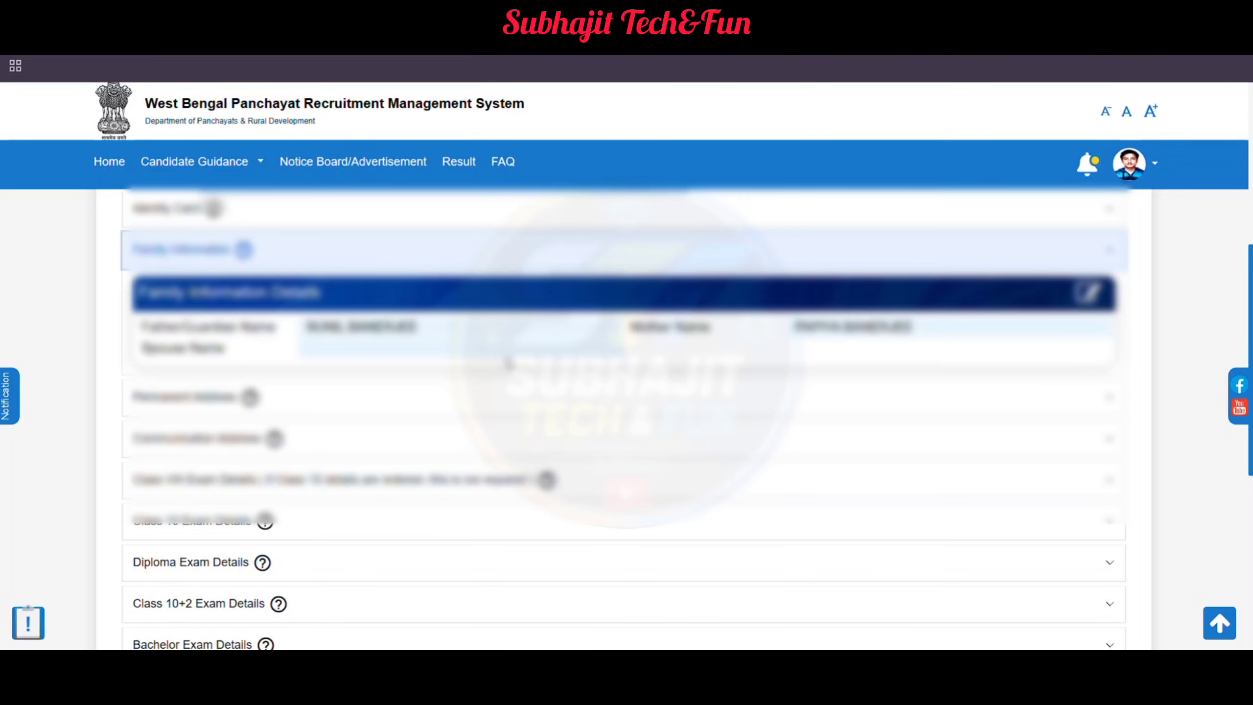
# Step: Review the Permanent Address details, look over their update form and close it without changes
pyautogui.scroll(-2, 503, 365)
pyautogui.click(365, 315)
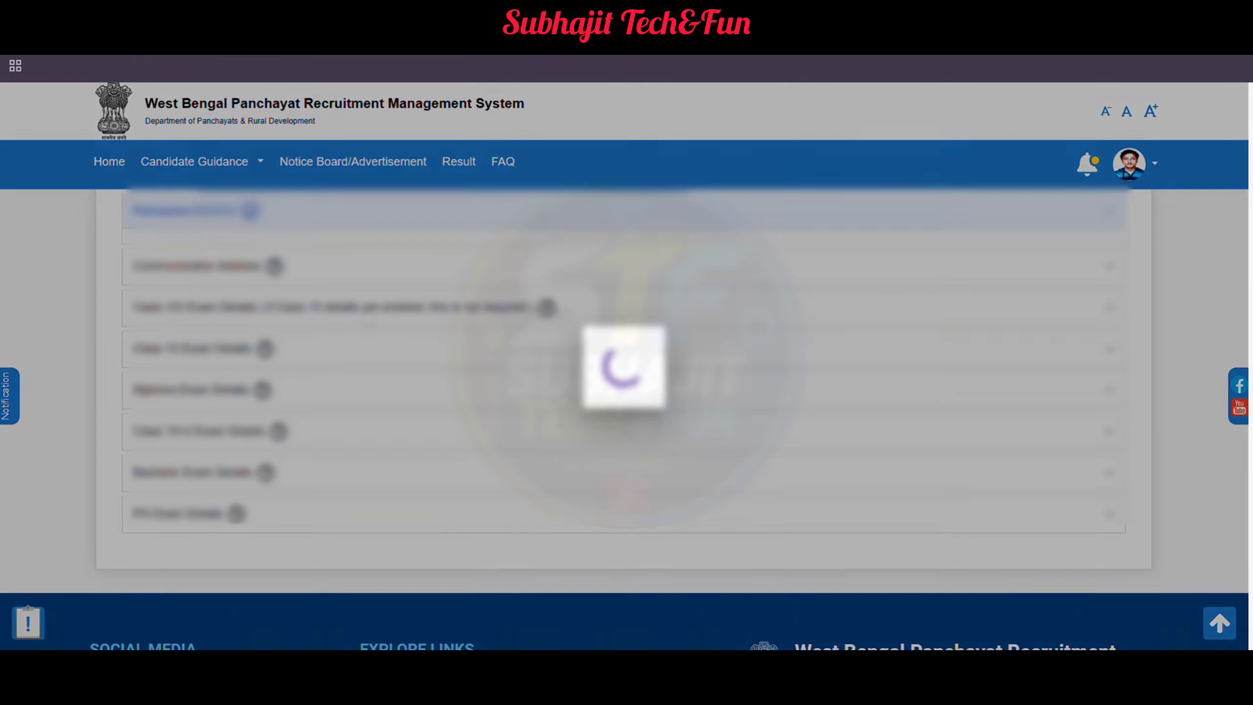
pyautogui.scroll(2, 365, 335)
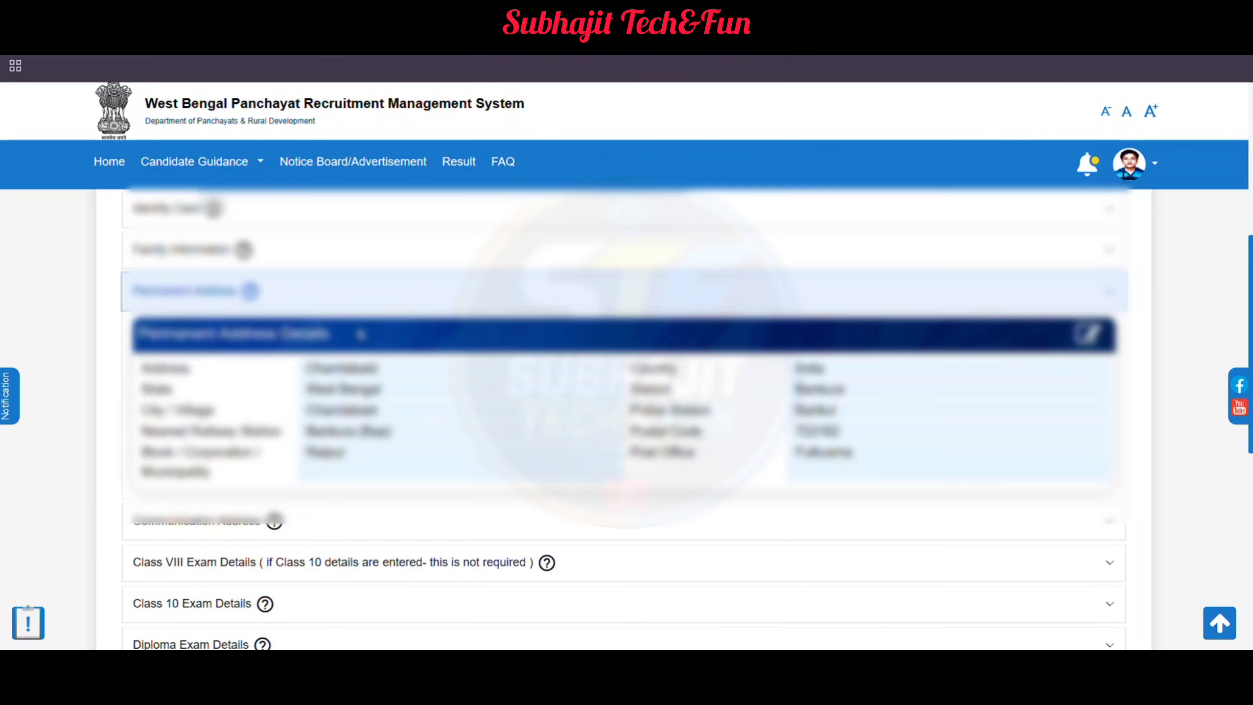
pyautogui.scroll(-2, 487, 358)
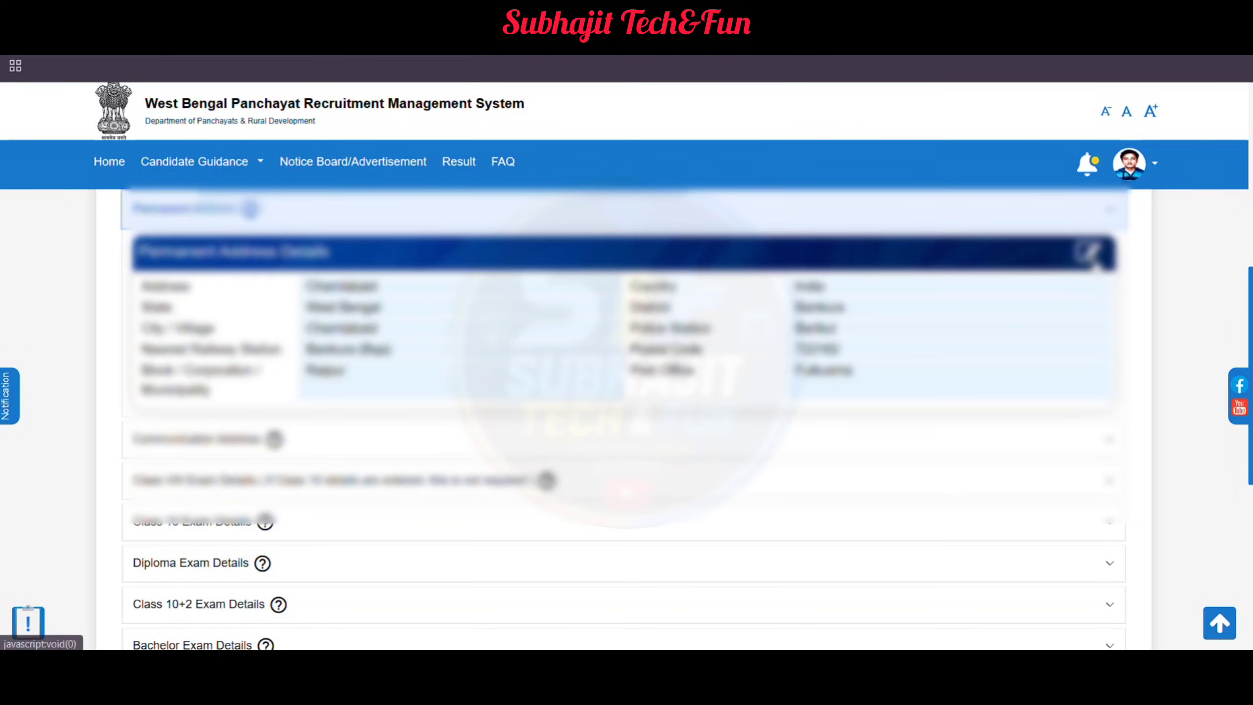
pyautogui.click(1087, 253)
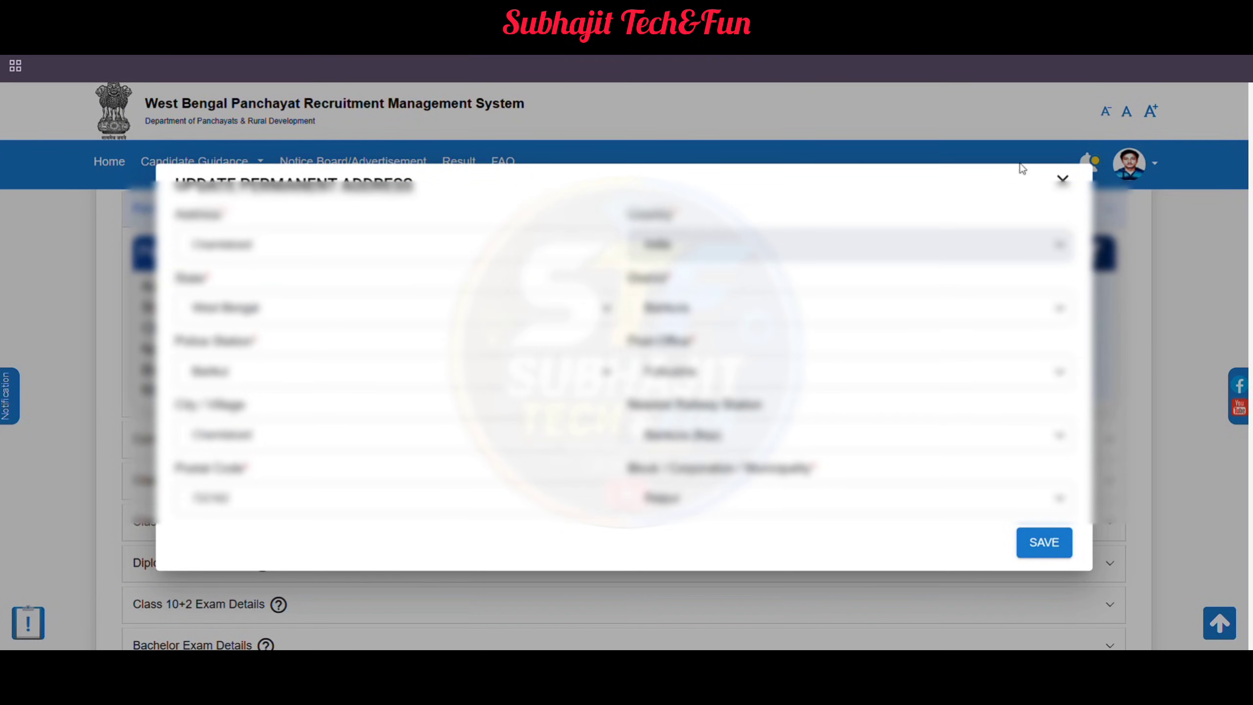
pyautogui.click(1062, 179)
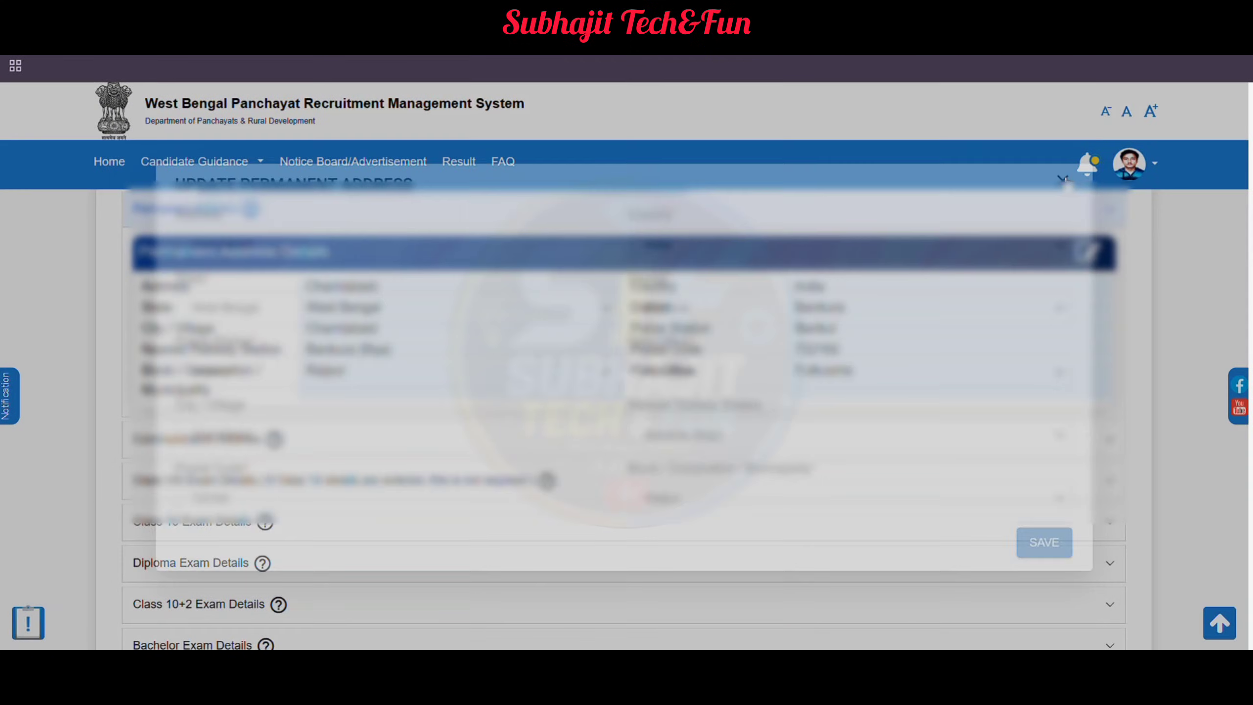
# Step: Review the Communication Address details and the fields under Class VIII Exam Details
pyautogui.scroll(-3, 340, 383)
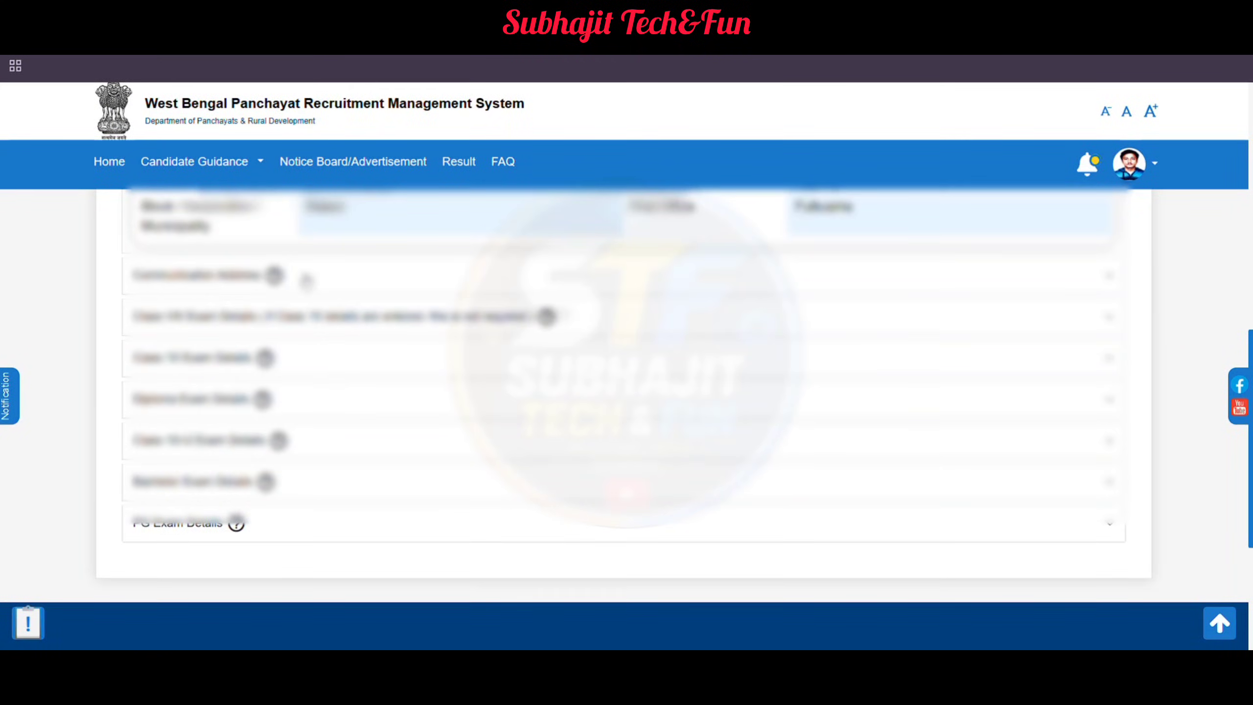
pyautogui.click(305, 277)
pyautogui.scroll(2, 311, 282)
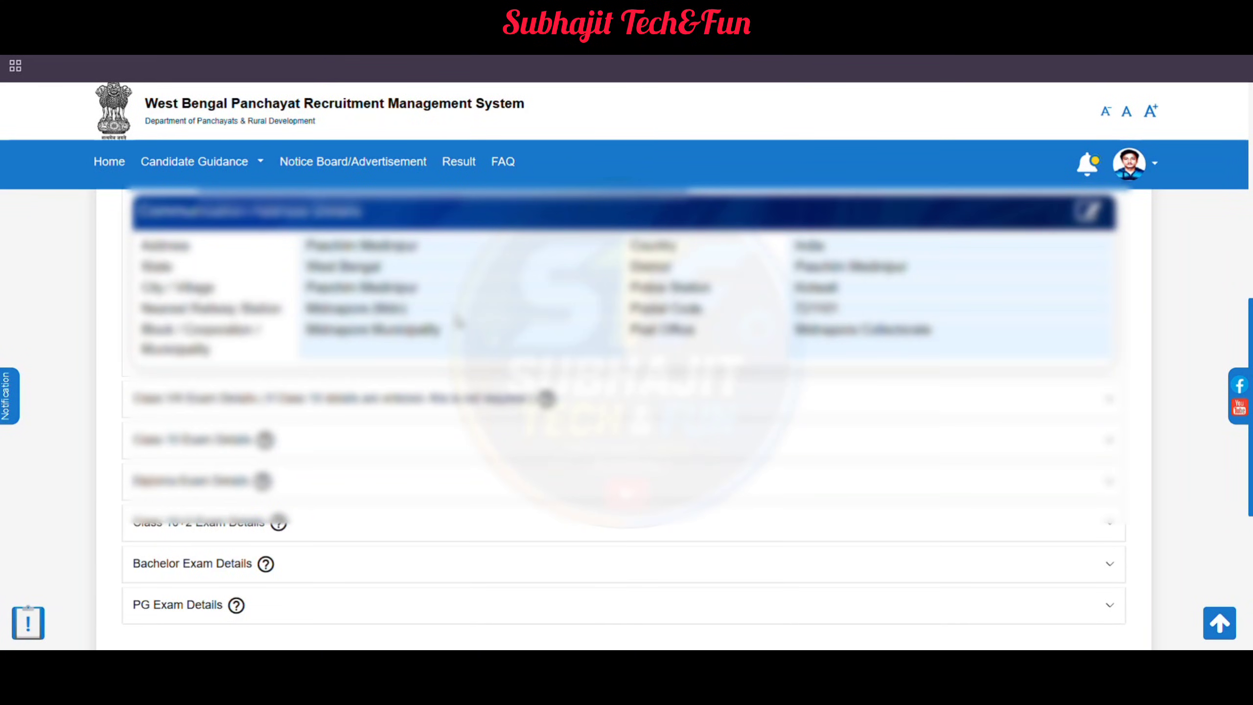
pyautogui.scroll(4, 400, 359)
pyautogui.scroll(-2, 529, 447)
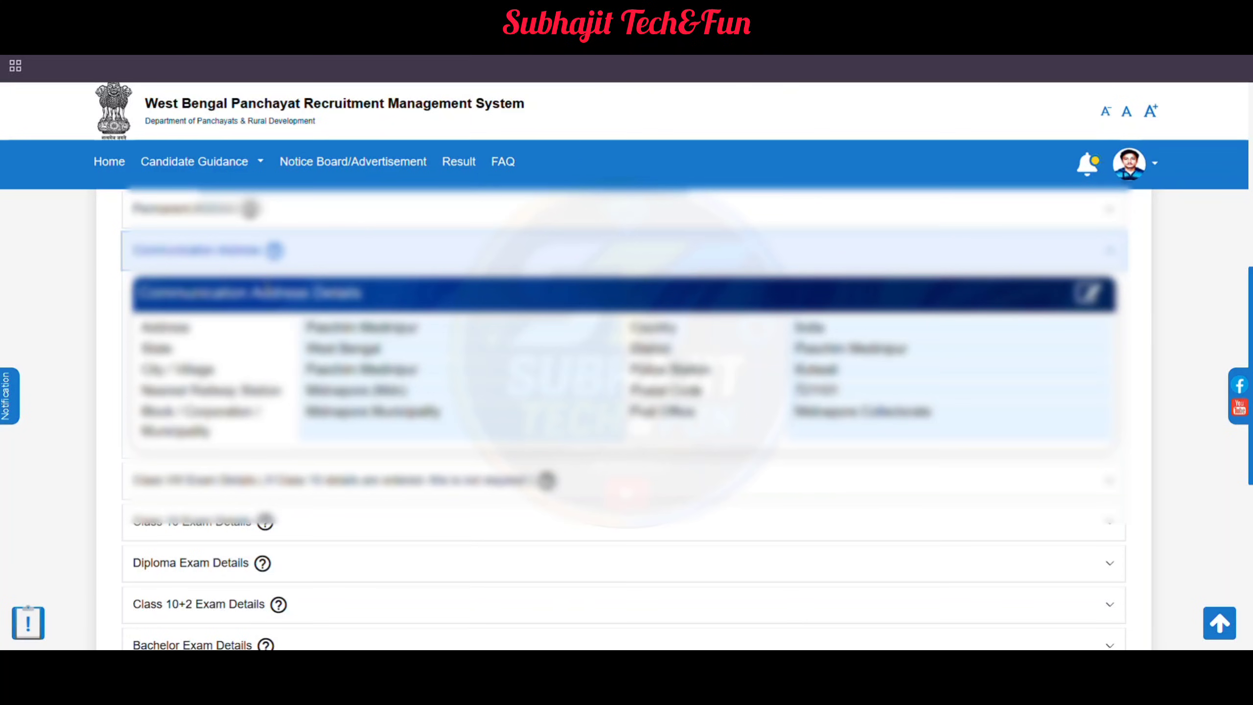
pyautogui.scroll(-2, 379, 424)
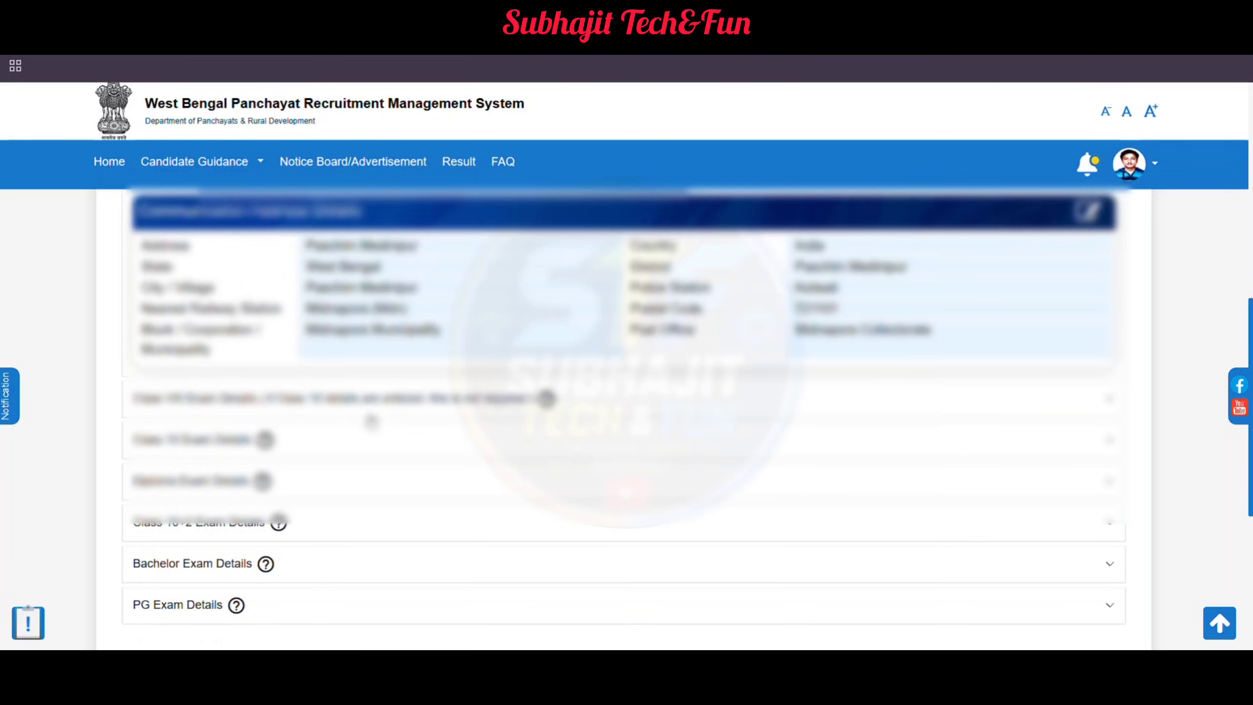
pyautogui.click(374, 400)
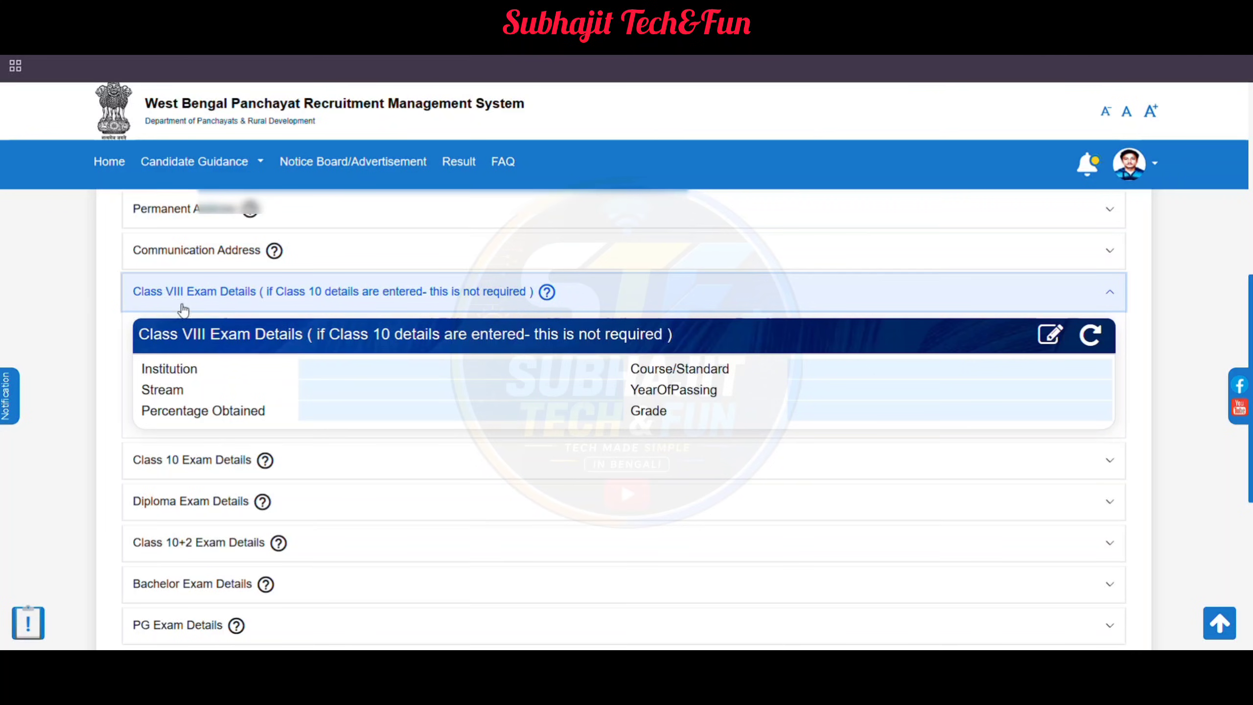
# Step: Review the Class 10 Exam Details, look over their update form and close it without changes
pyautogui.scroll(-3, 389, 348)
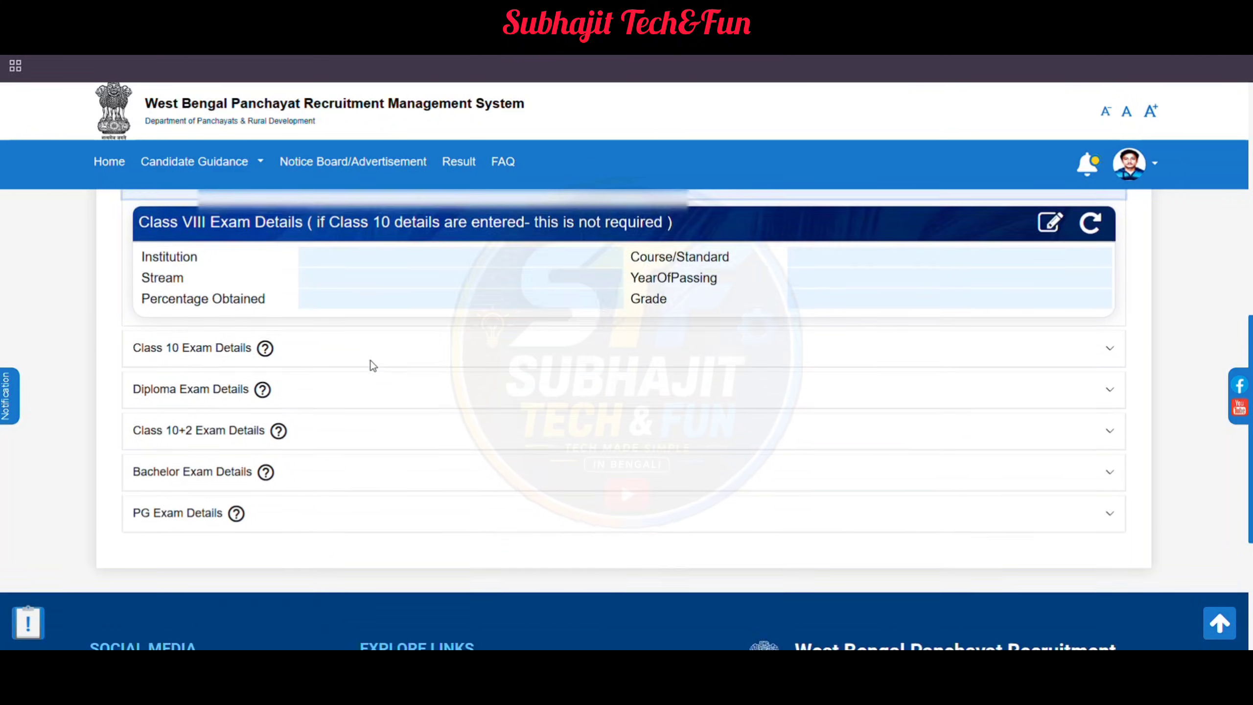
pyautogui.click(284, 306)
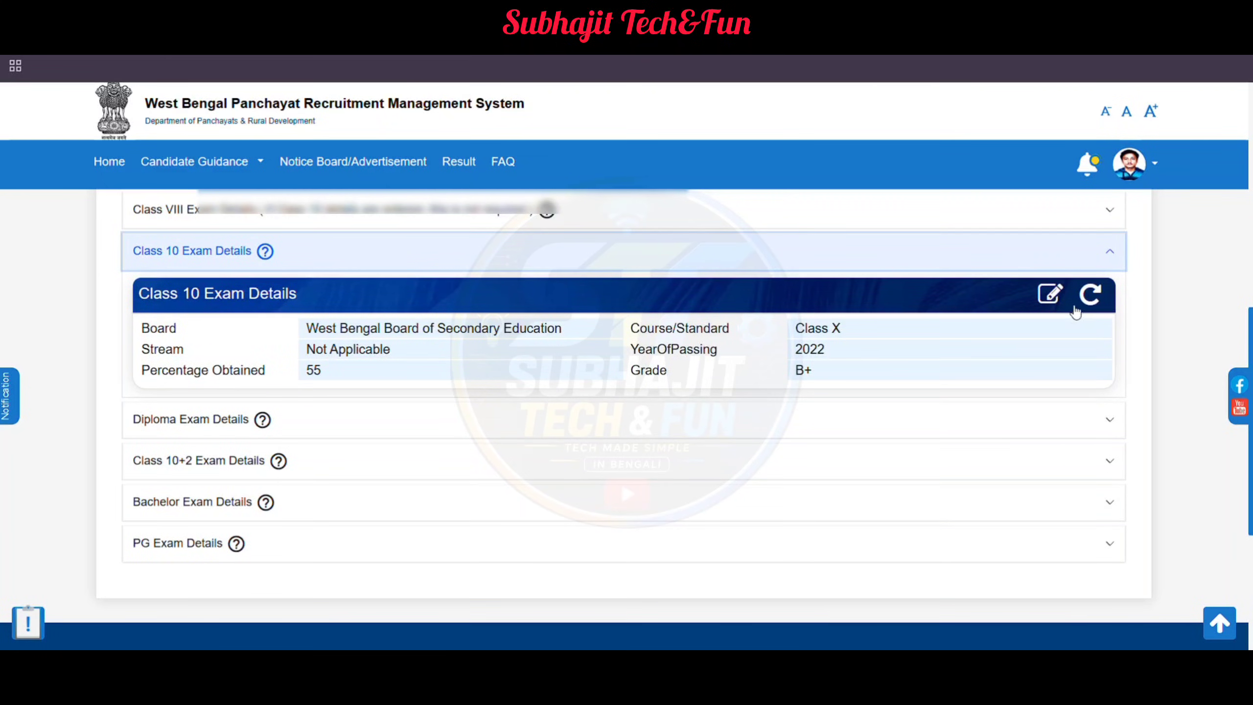
pyautogui.click(1050, 296)
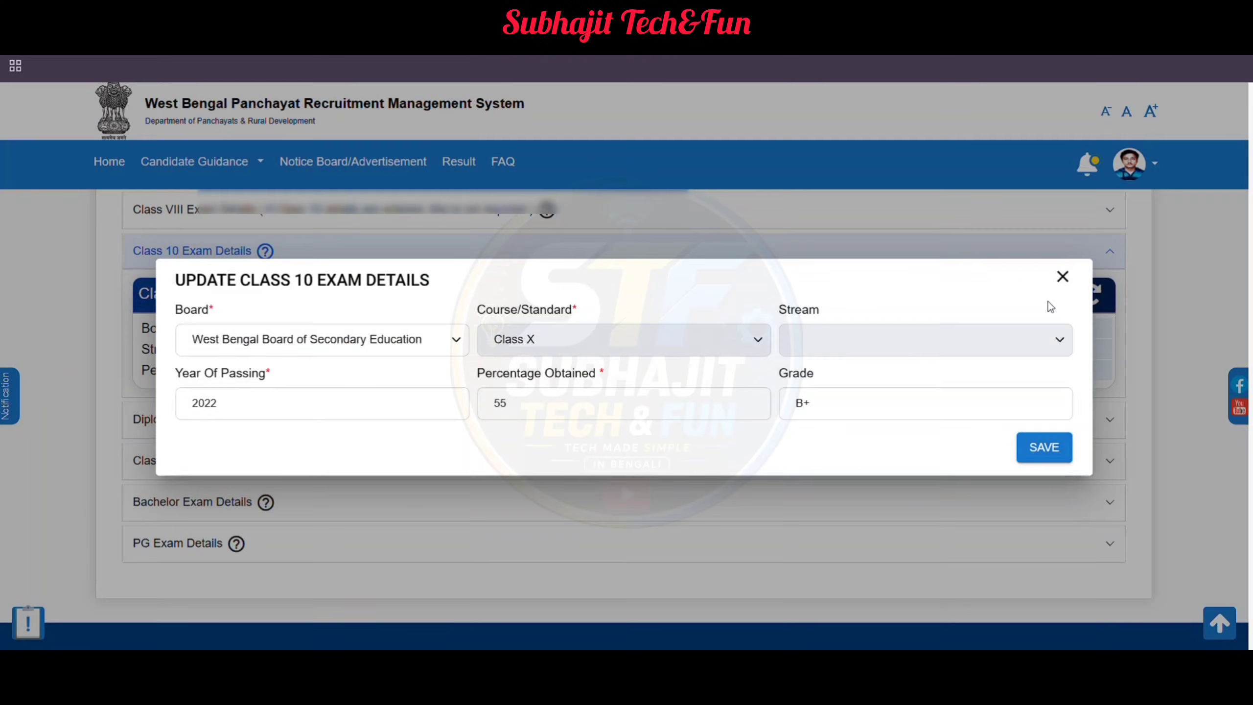
pyautogui.click(1062, 276)
pyautogui.scroll(5, 722, 313)
pyautogui.scroll(-3, 545, 409)
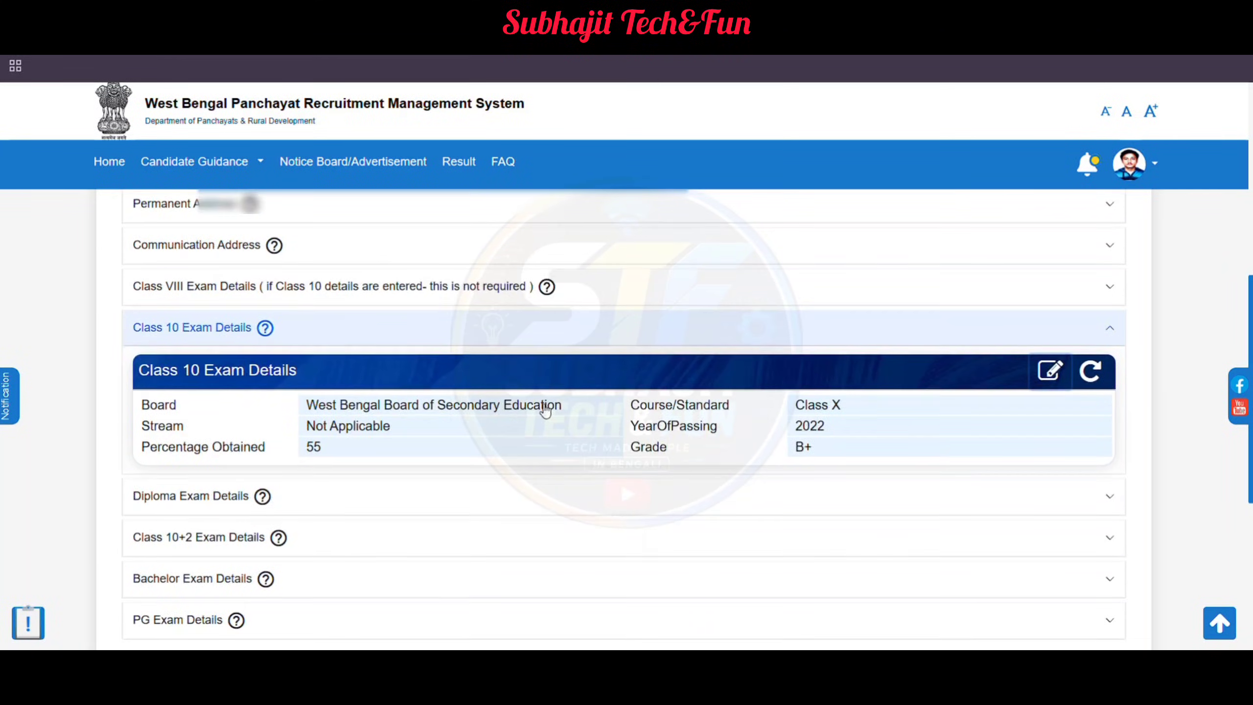
# Step: Expand Diploma Exam Details, look over the fields of its update form and close it without entering anything
pyautogui.scroll(-2, 545, 410)
pyautogui.click(321, 420)
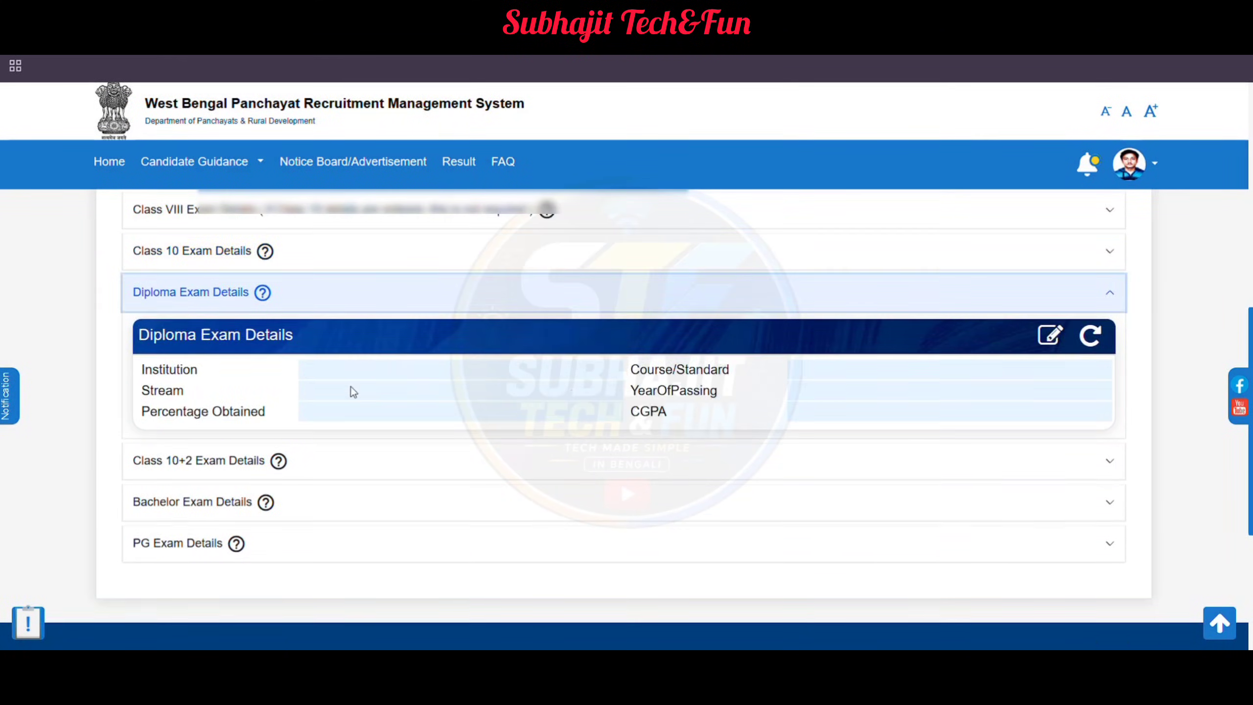
pyautogui.click(1050, 340)
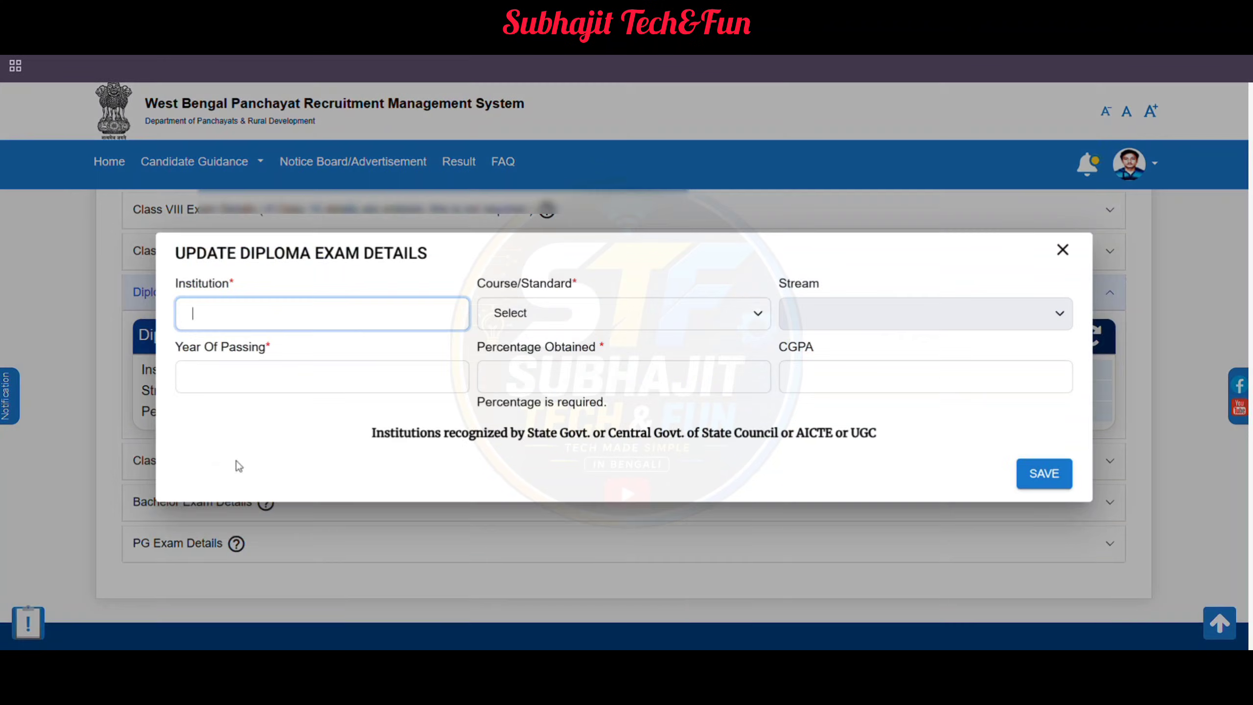
pyautogui.click(1064, 249)
# Step: Expand Class 10+2 Exam Details and review the board, stream, year of passing, percentage and grade
pyautogui.scroll(-5, 621, 300)
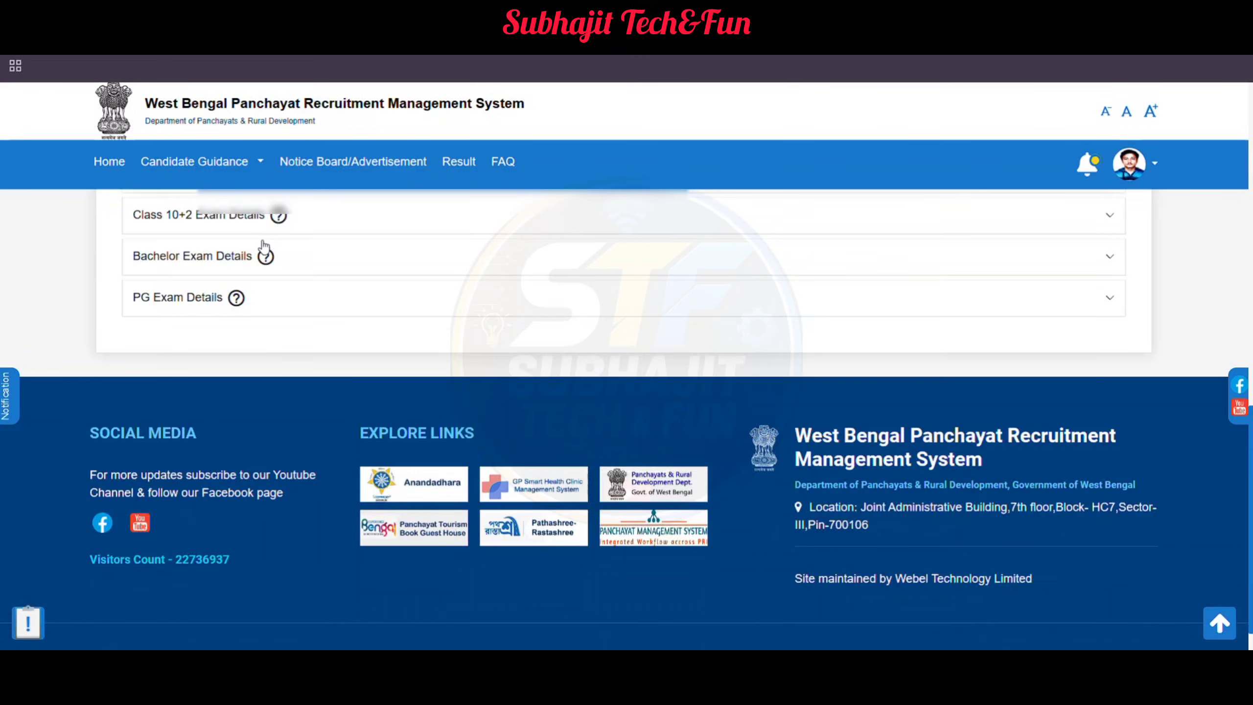
pyautogui.scroll(2, 261, 245)
pyautogui.click(325, 296)
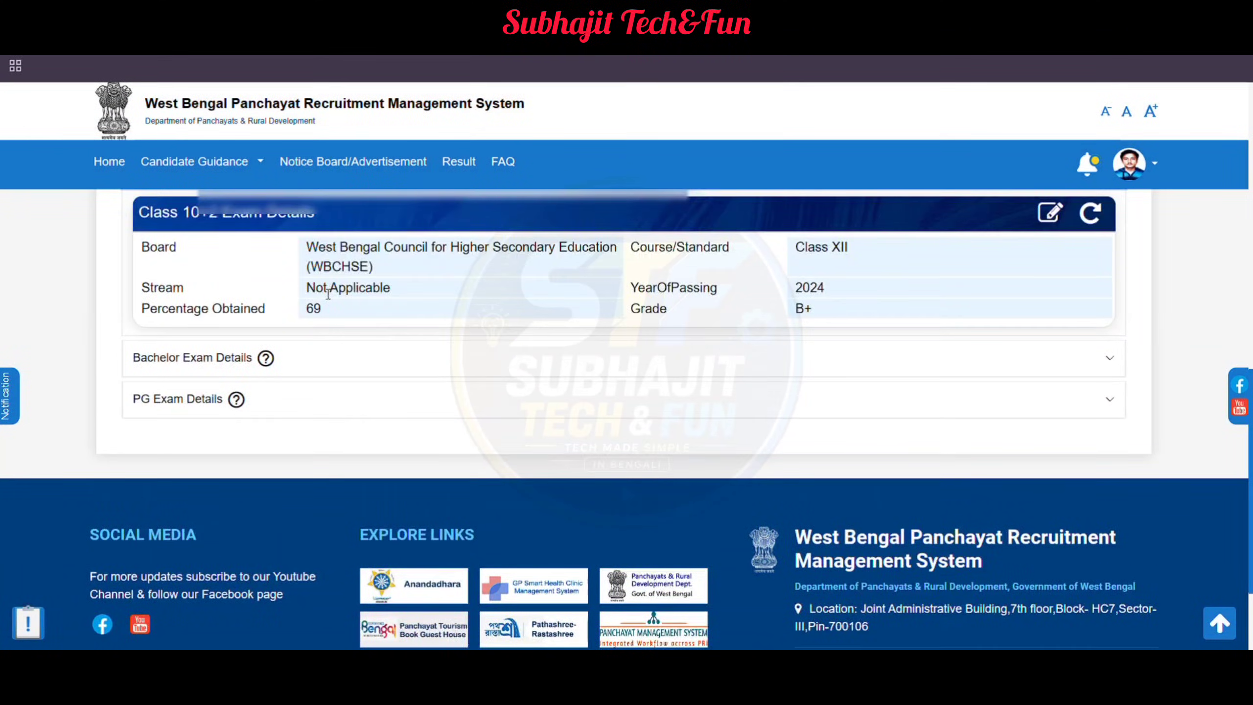
pyautogui.scroll(3, 388, 317)
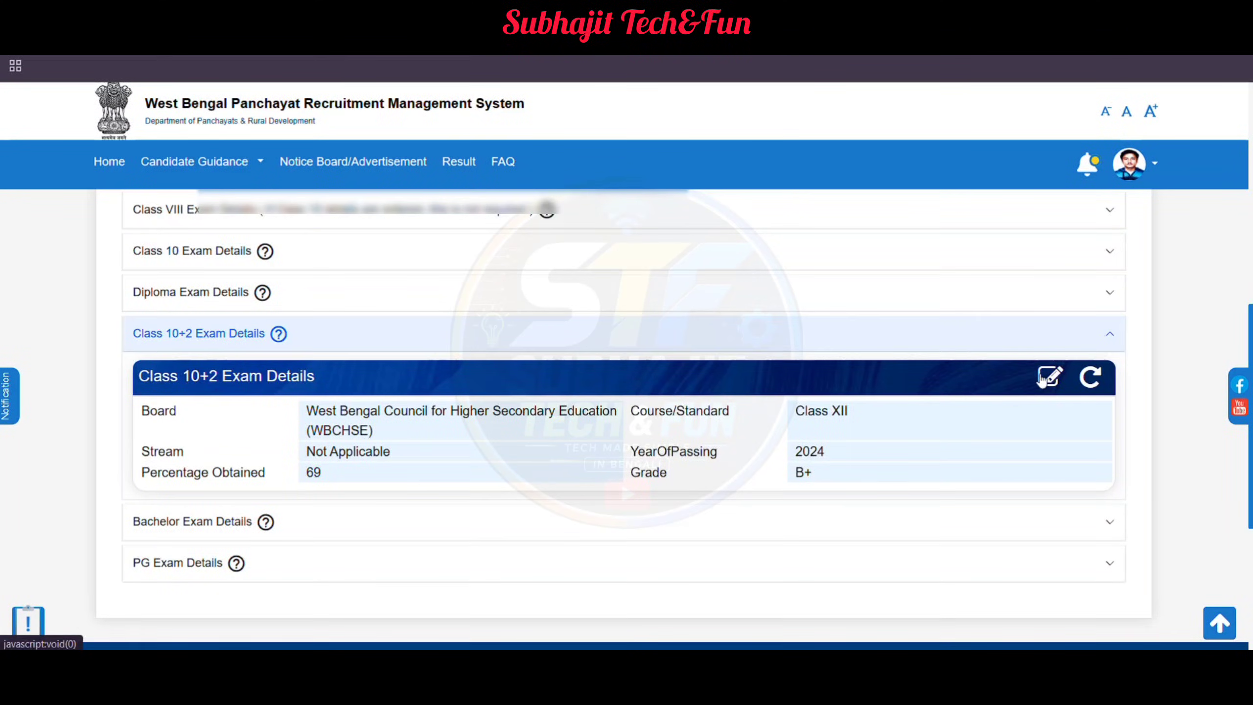
# Step: Open the update form for Class 10+2 Exam Details, look over its fields and close it without changes
pyautogui.click(1040, 374)
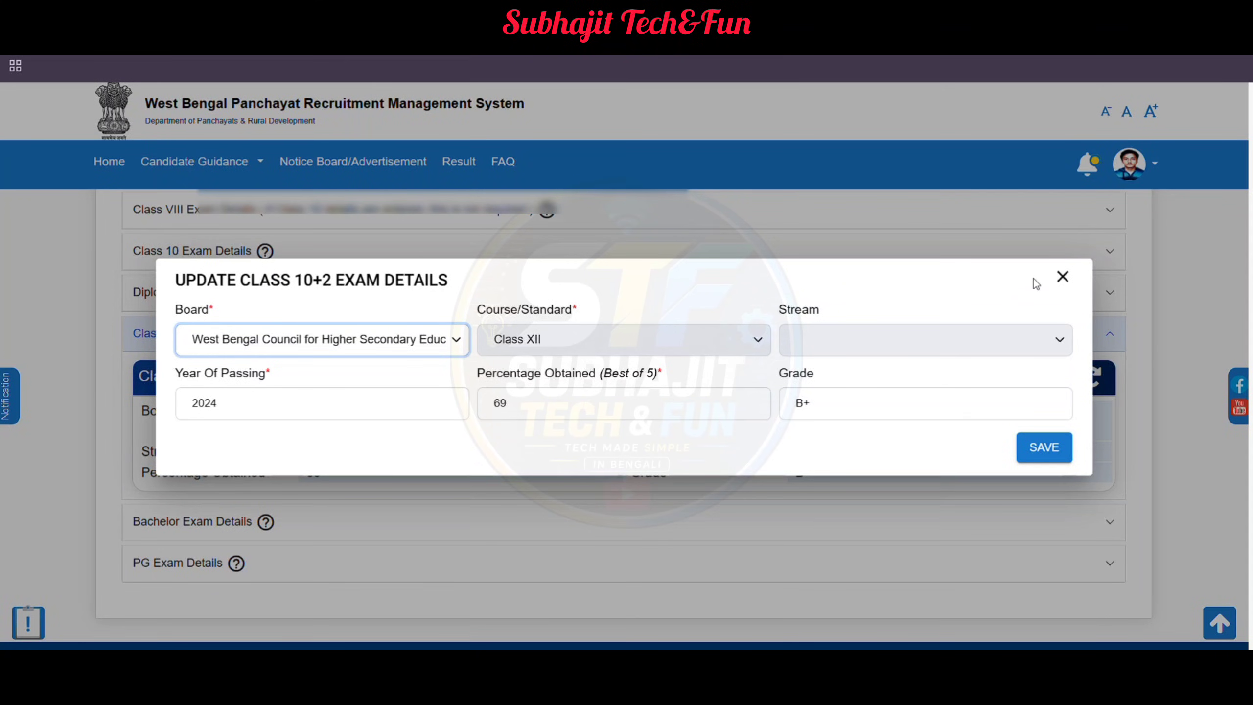
pyautogui.click(1063, 276)
# Step: Expand Bachelor Exam Details, look over the fields of its update form and close it without entering anything
pyautogui.scroll(-3, 601, 418)
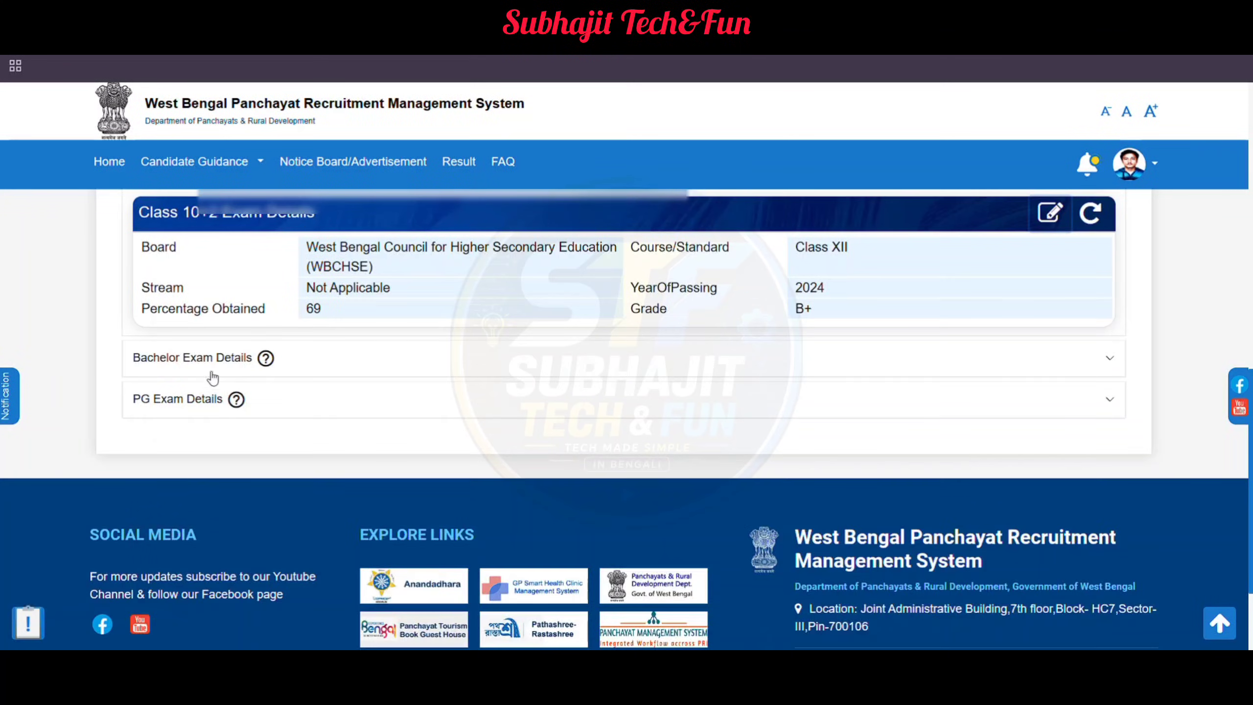
pyautogui.click(296, 359)
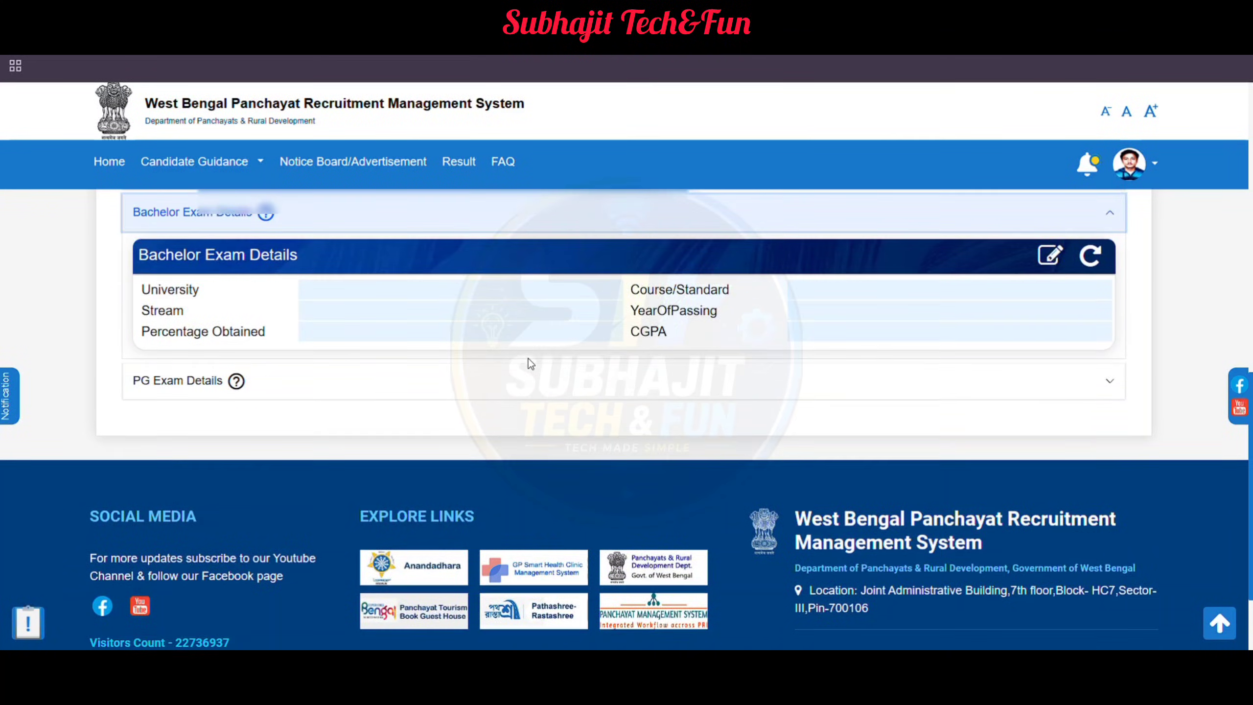
pyautogui.scroll(2, 528, 360)
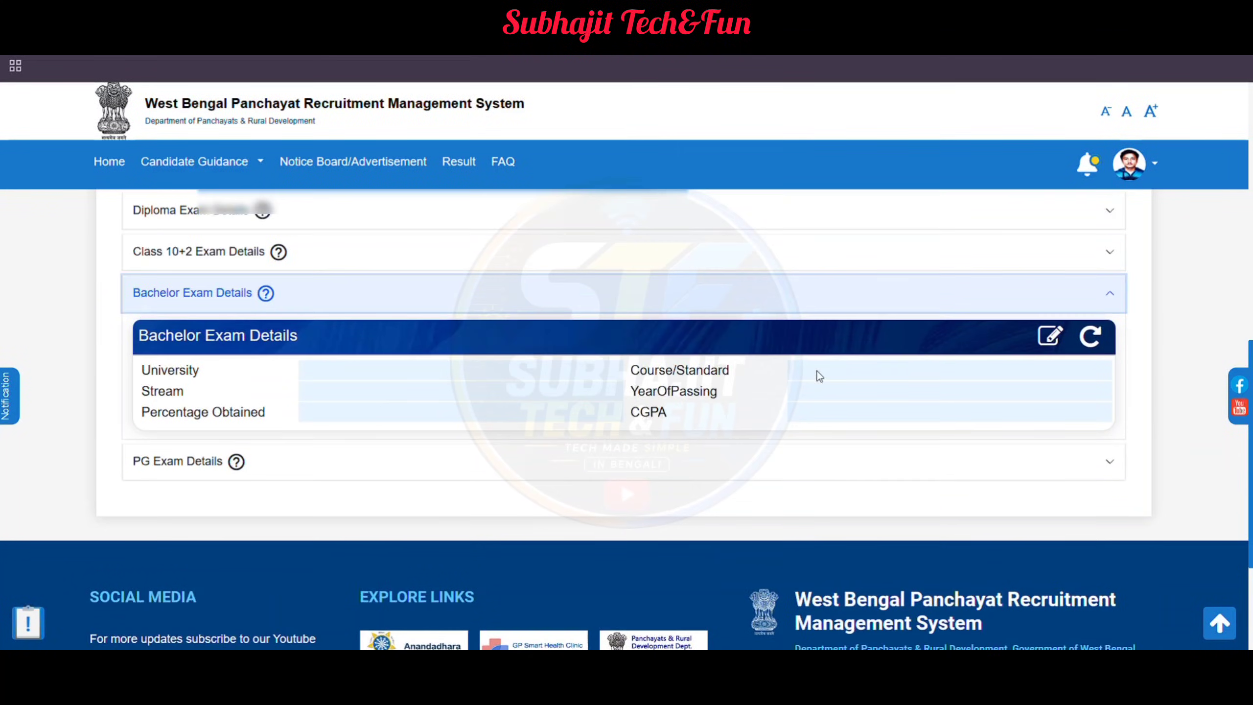
pyautogui.click(1048, 338)
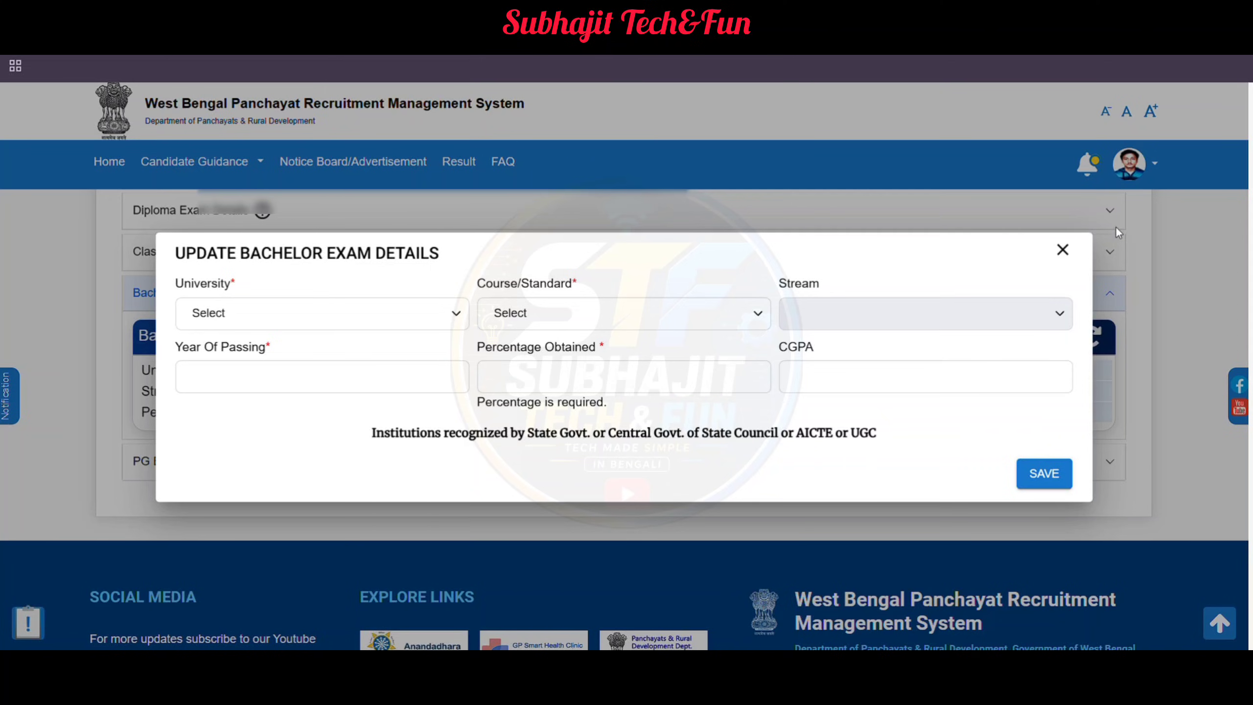
pyautogui.click(1061, 250)
# Step: Expand PG Exam Details, examine the fields of its update form and close it without saving
pyautogui.scroll(-3, 327, 333)
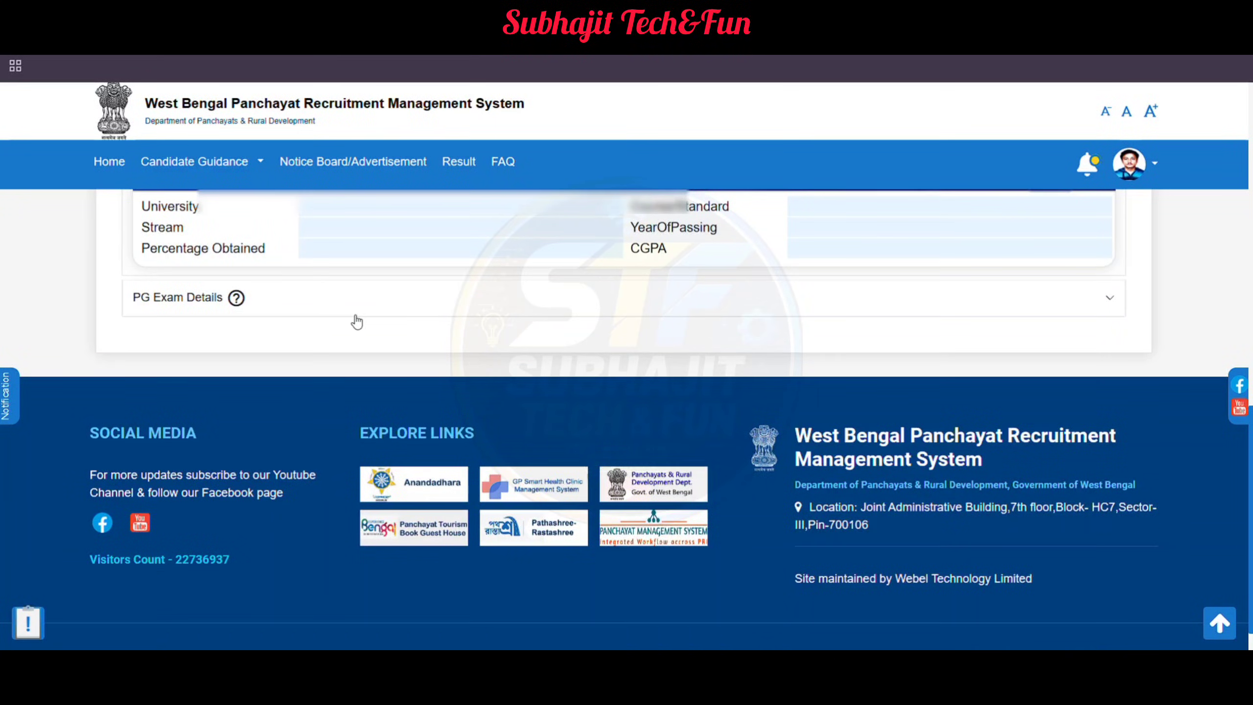
pyautogui.click(364, 311)
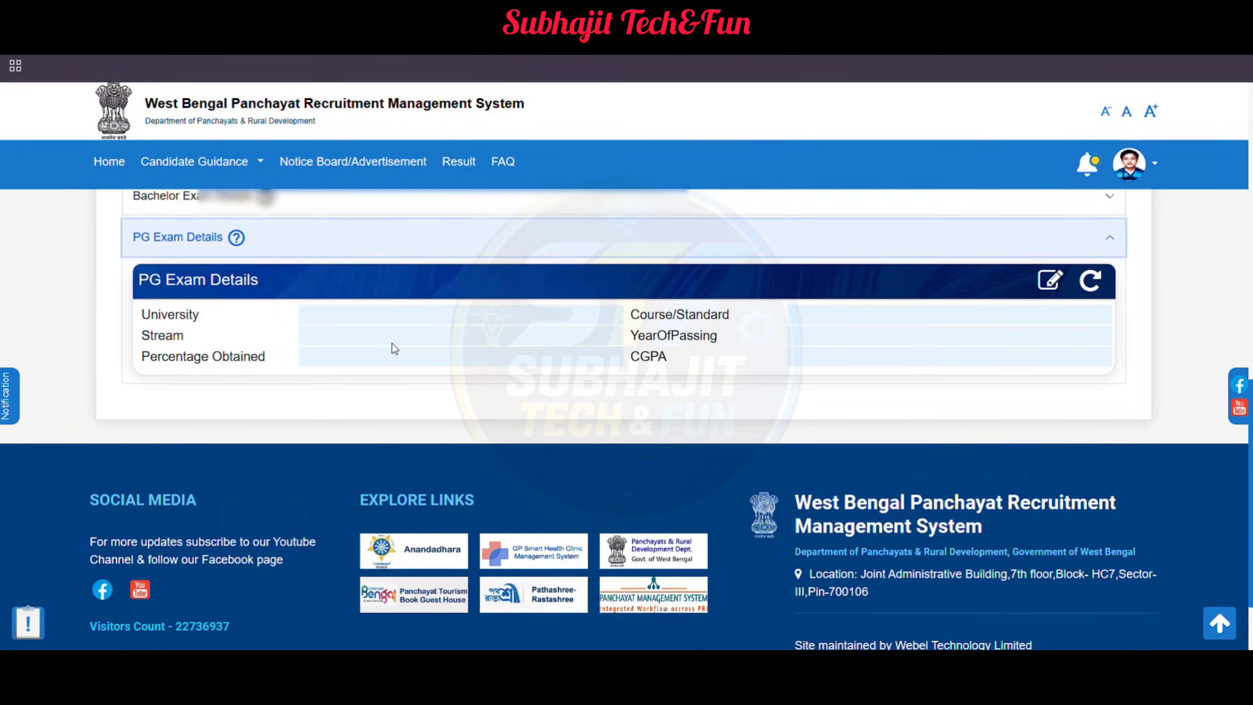
pyautogui.scroll(1, 392, 344)
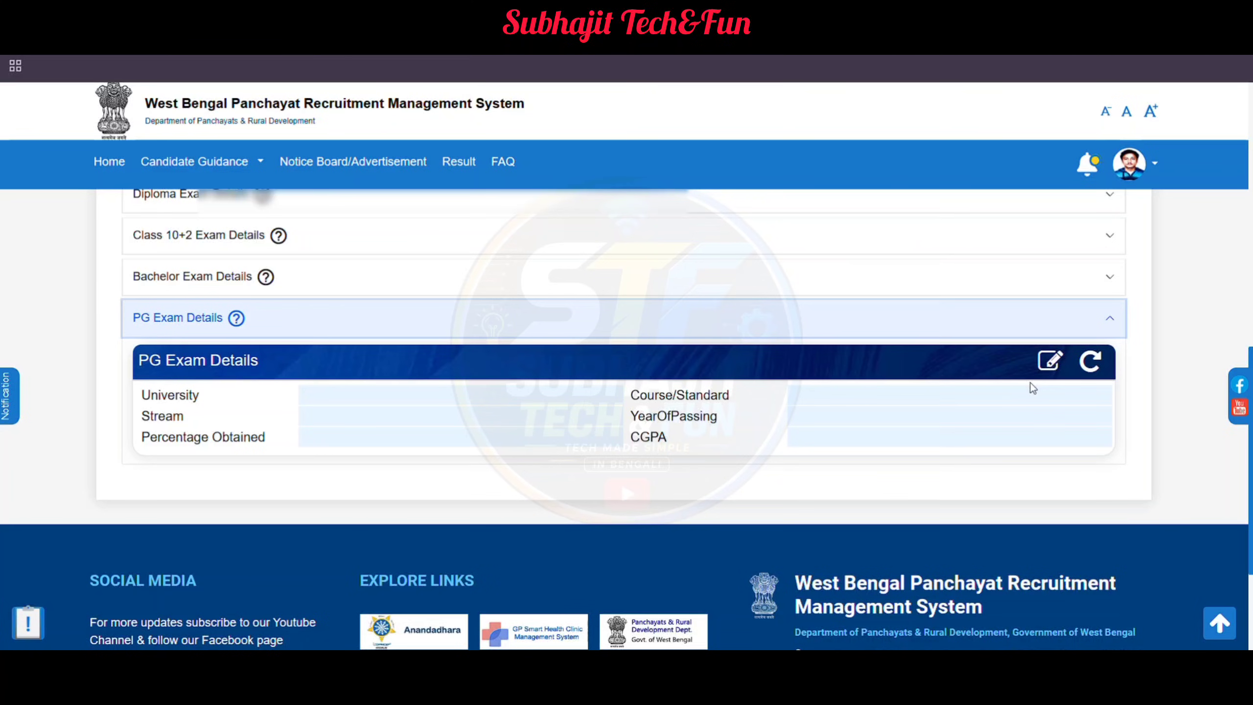
pyautogui.click(1046, 364)
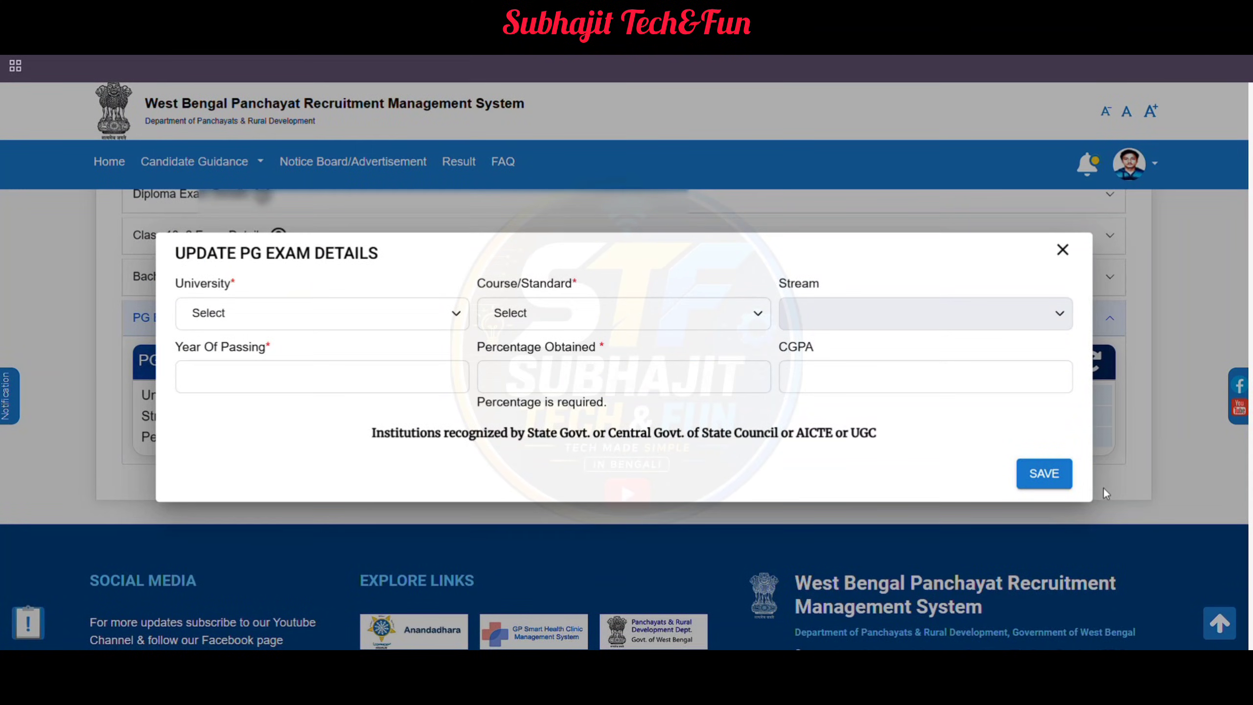
pyautogui.click(1062, 250)
# Step: Return to the beginning of the candidate profile and look over its list of sections
pyautogui.scroll(10, 747, 338)
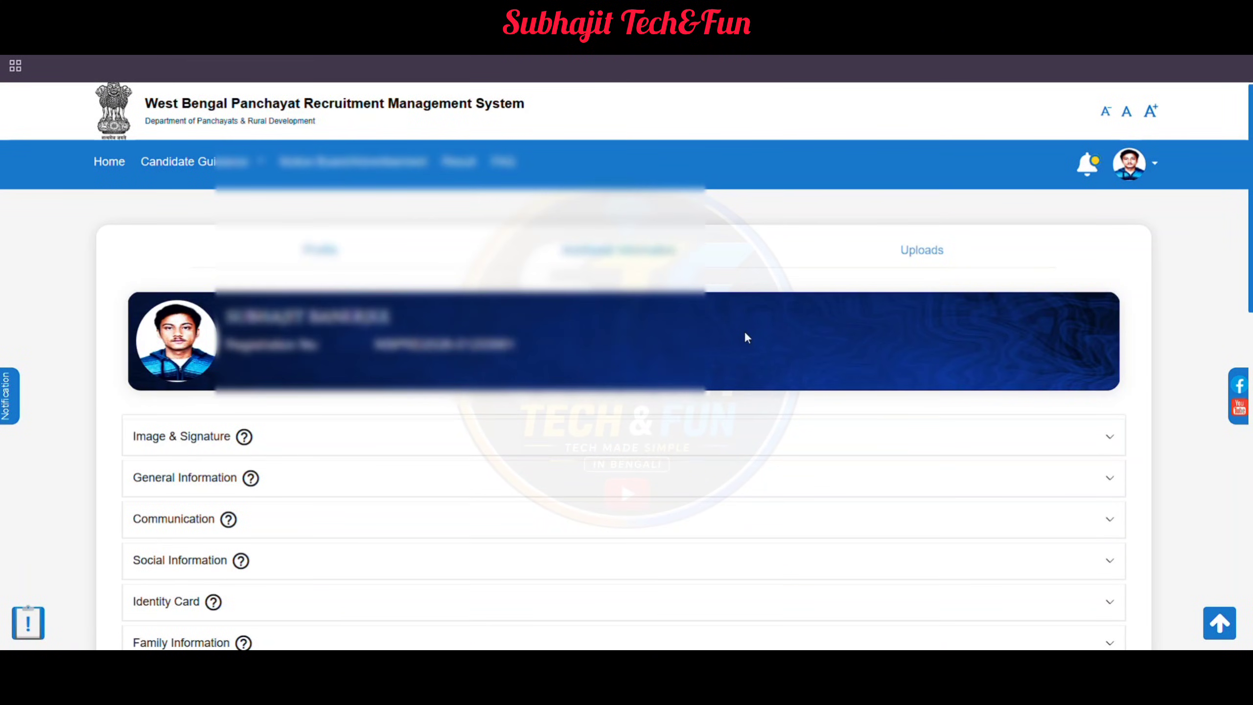
pyautogui.scroll(1, 746, 338)
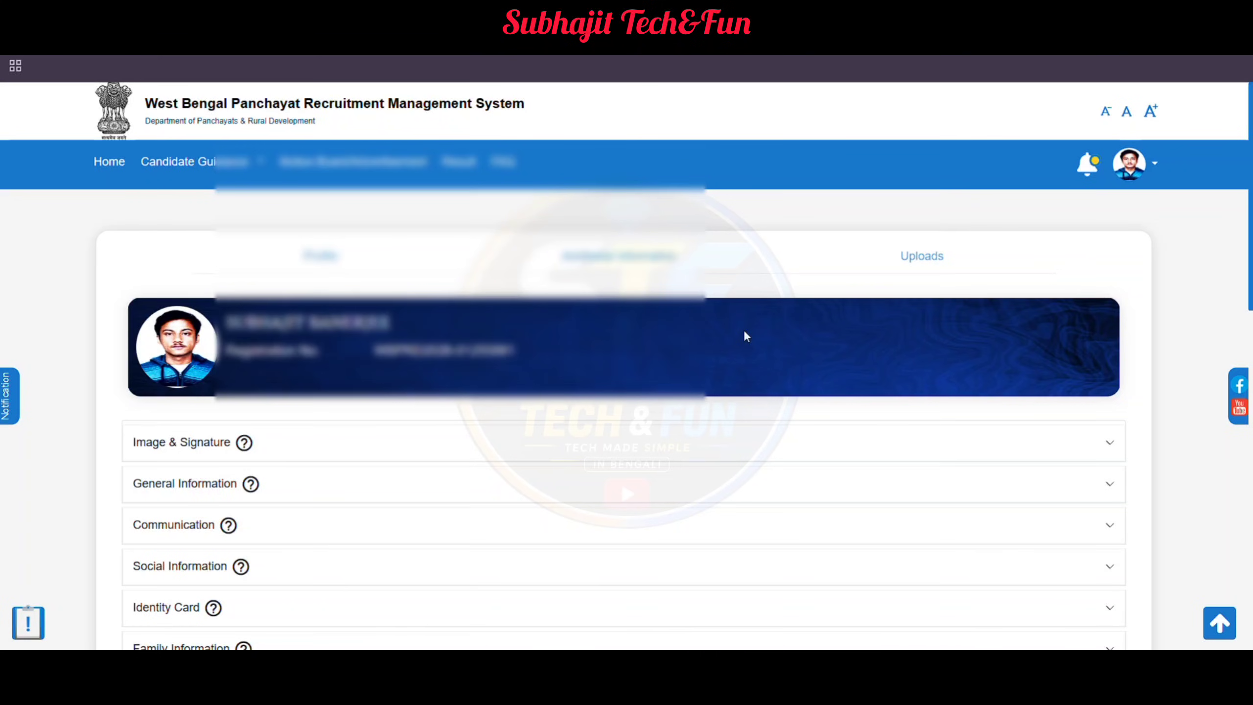
pyautogui.scroll(-2, 745, 334)
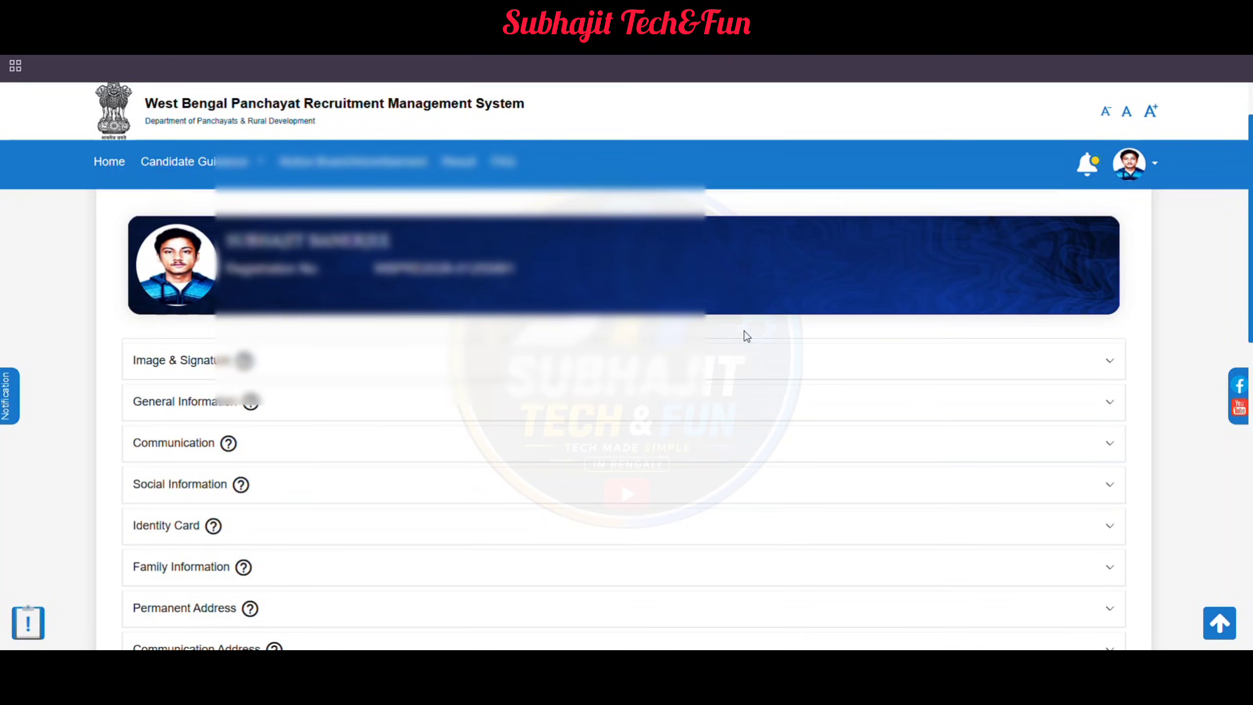